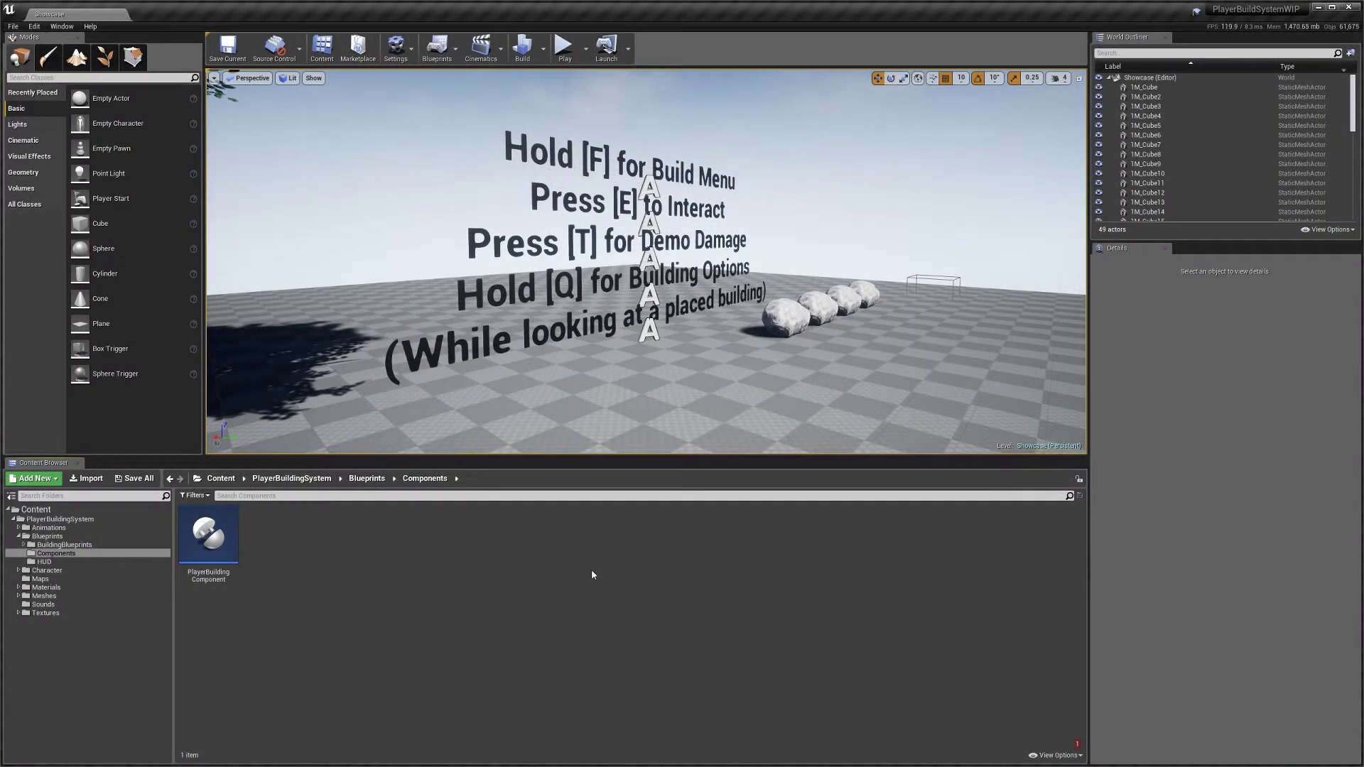
Step: Open the BuildingMenuPage2 widget blueprint from the HUD folder
{"action": "left_click", "coordinate": [50, 561]}
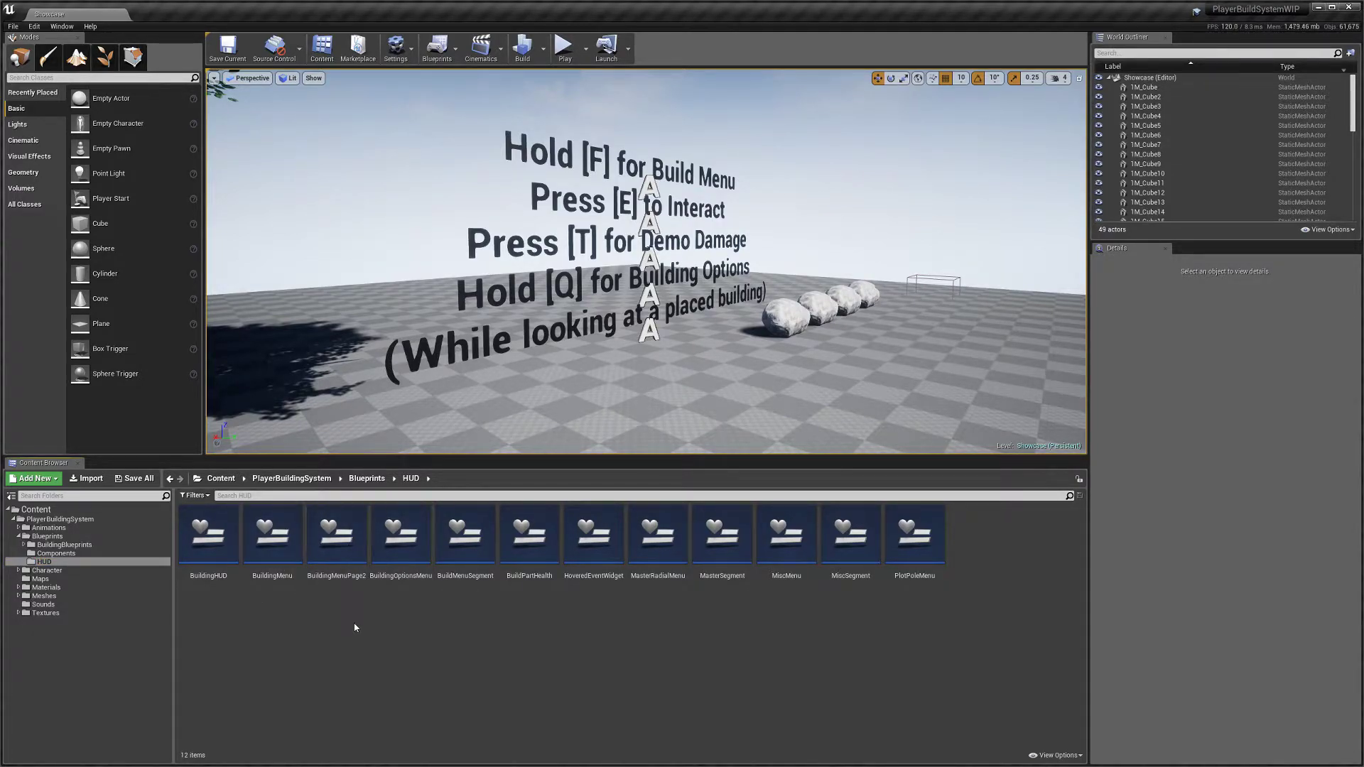
{"action": "mouse_move", "coordinate": [334, 579]}
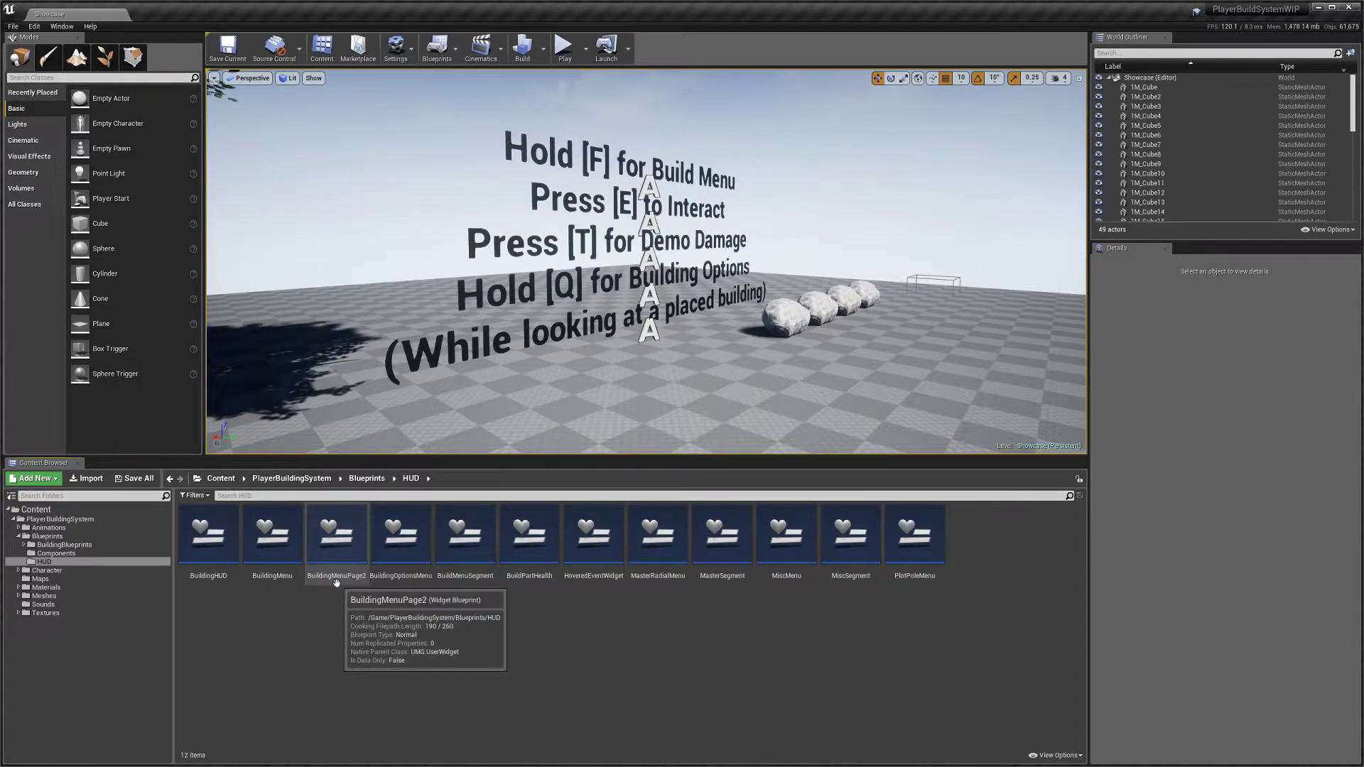
{"action": "double_click", "coordinate": [336, 577]}
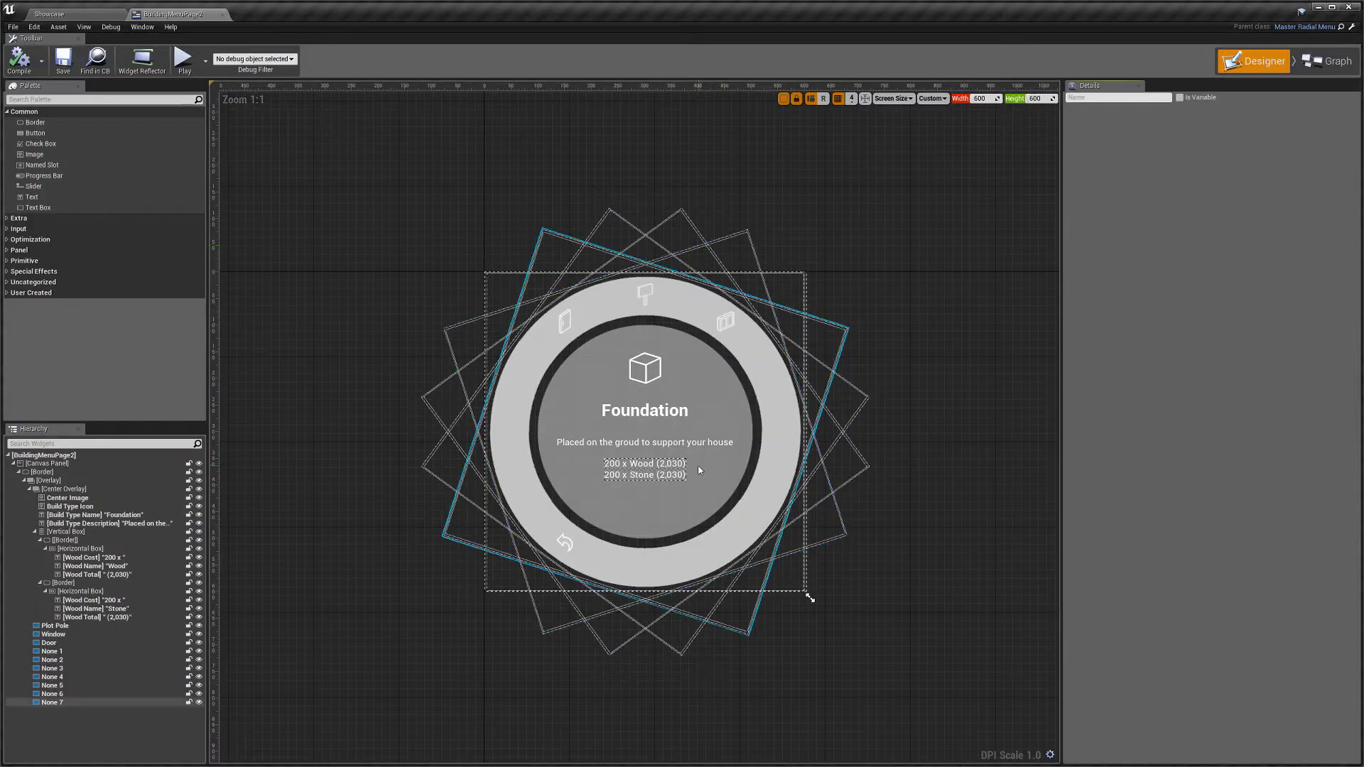
{"action": "scroll", "coordinate": [696, 468], "scroll_direction": "up", "scroll_amount": 2}
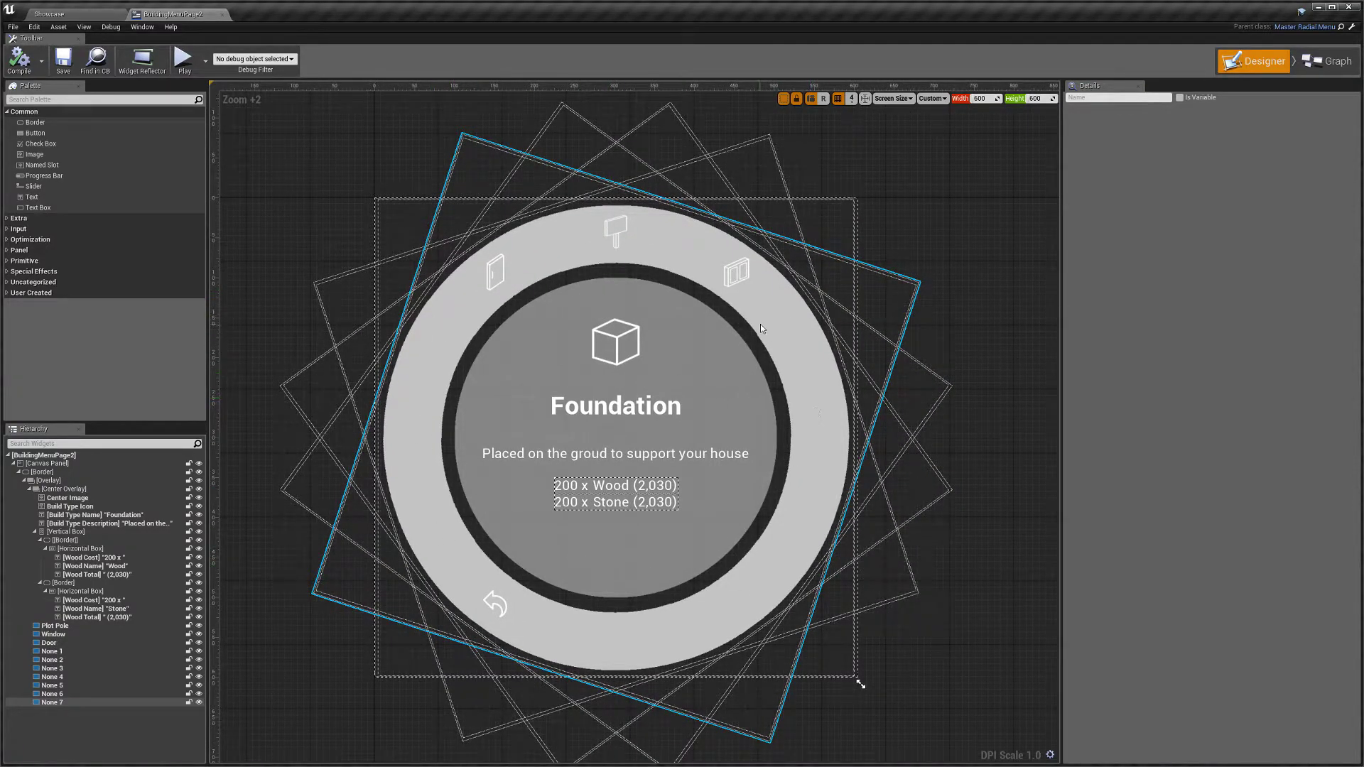
{"action": "scroll", "coordinate": [628, 509], "scroll_direction": "down", "scroll_amount": 1}
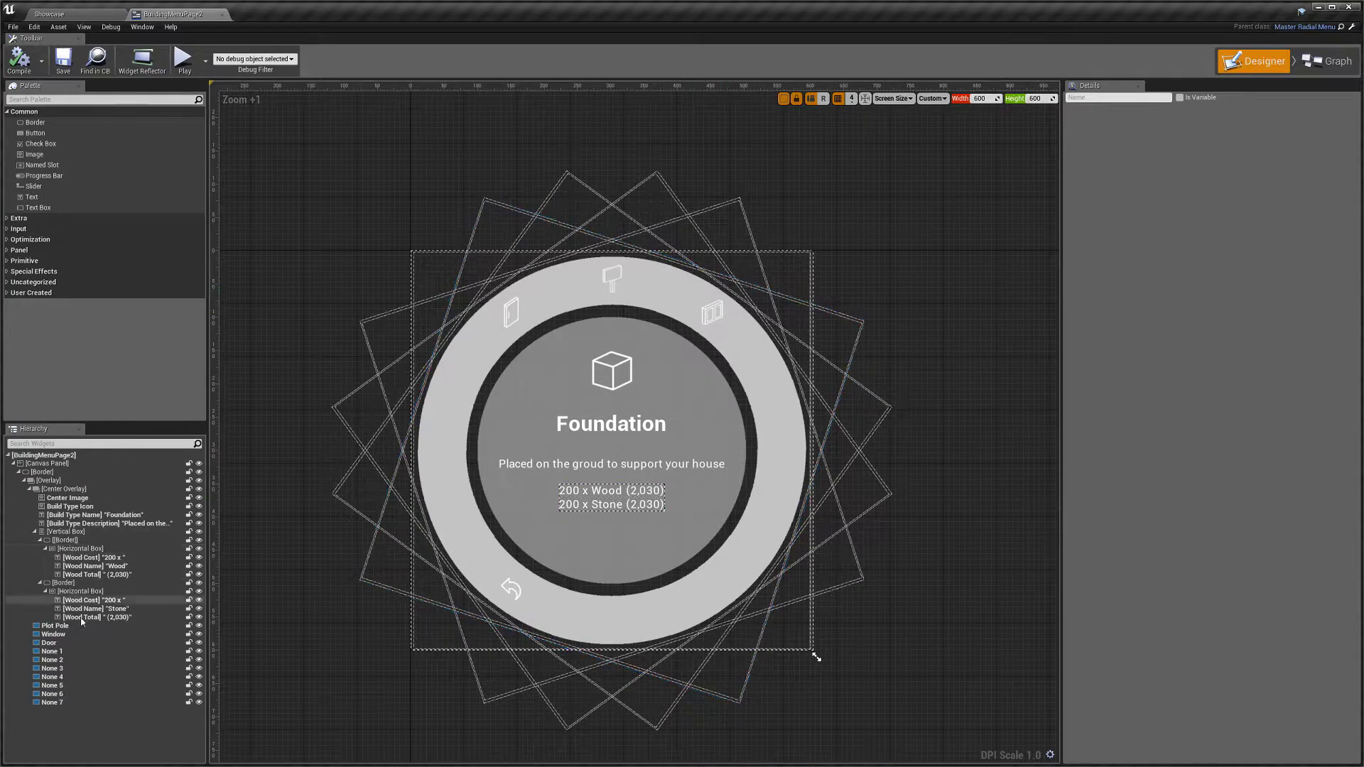
Step: Select the None 1 segment and toggle its editor visibility to locate it on the radial menu
{"action": "left_click", "coordinate": [51, 652]}
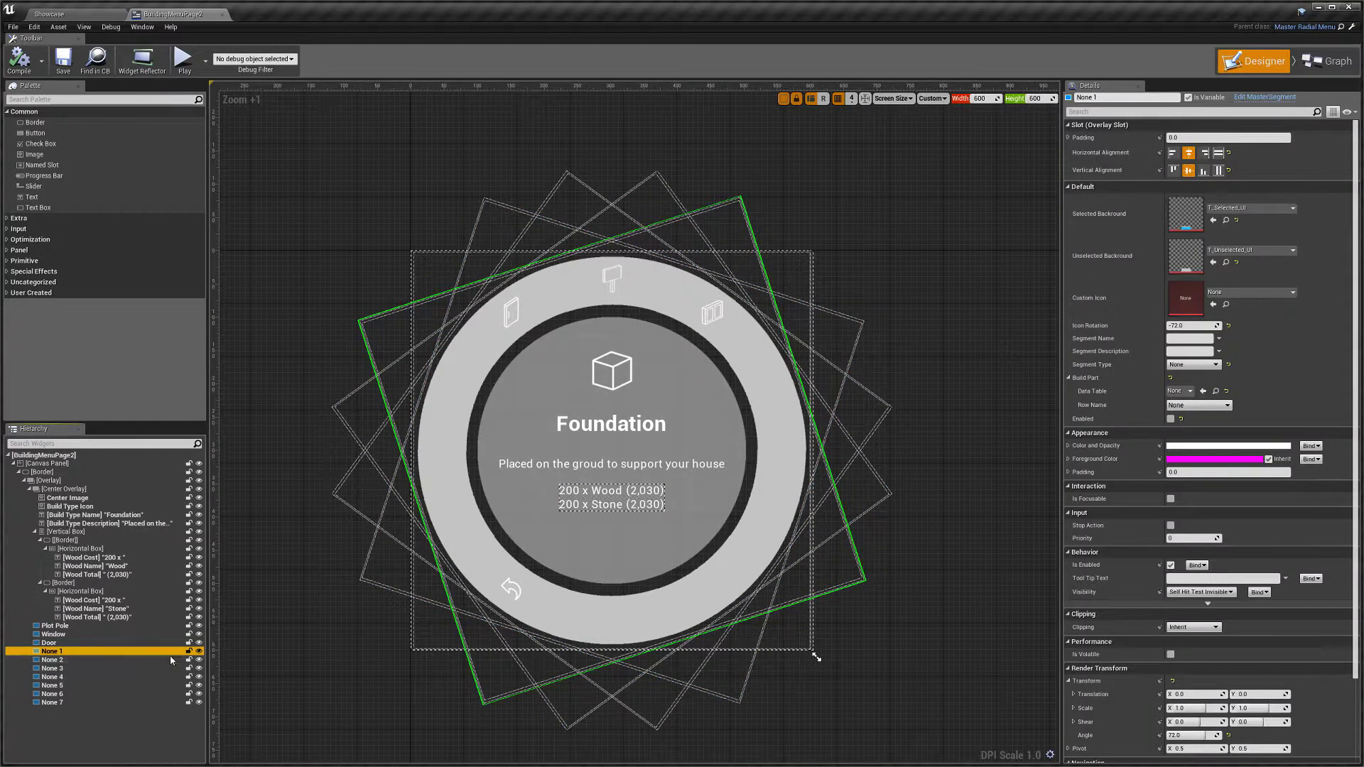
{"action": "left_click", "coordinate": [199, 652]}
{"action": "left_click", "coordinate": [199, 652]}
{"action": "left_click", "coordinate": [199, 652]}
{"action": "left_click", "coordinate": [199, 652]}
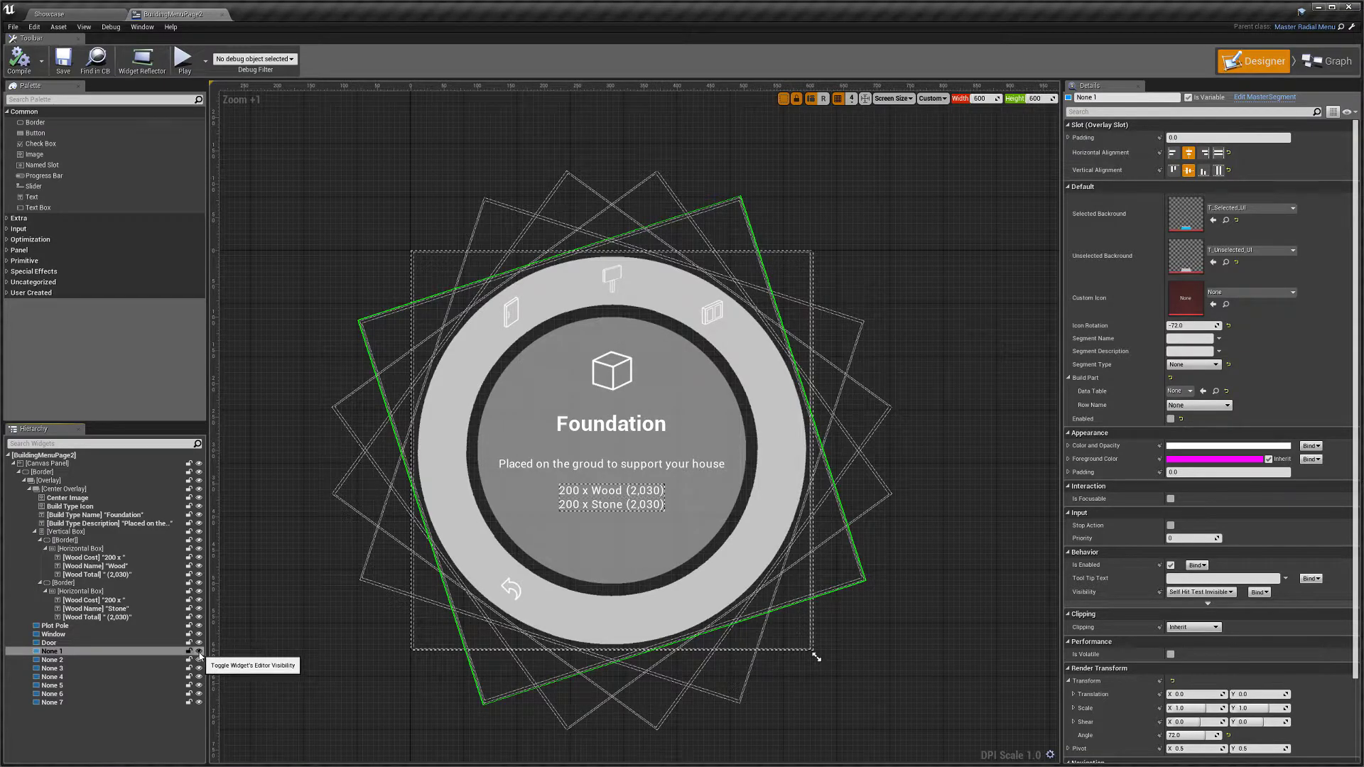
{"action": "left_click", "coordinate": [199, 652]}
{"action": "left_click", "coordinate": [198, 652]}
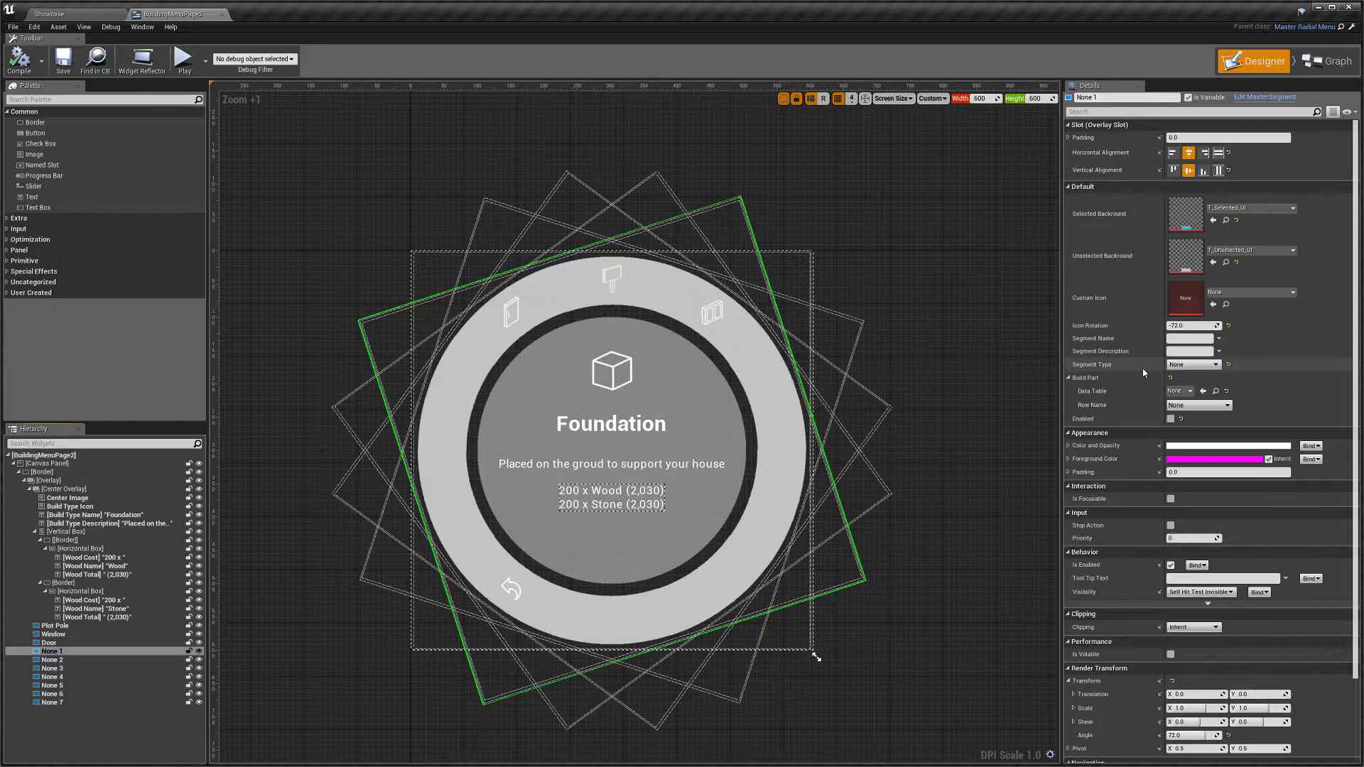
Step: Set the segment type of None 1 to Build Part
{"action": "left_click", "coordinate": [1210, 365]}
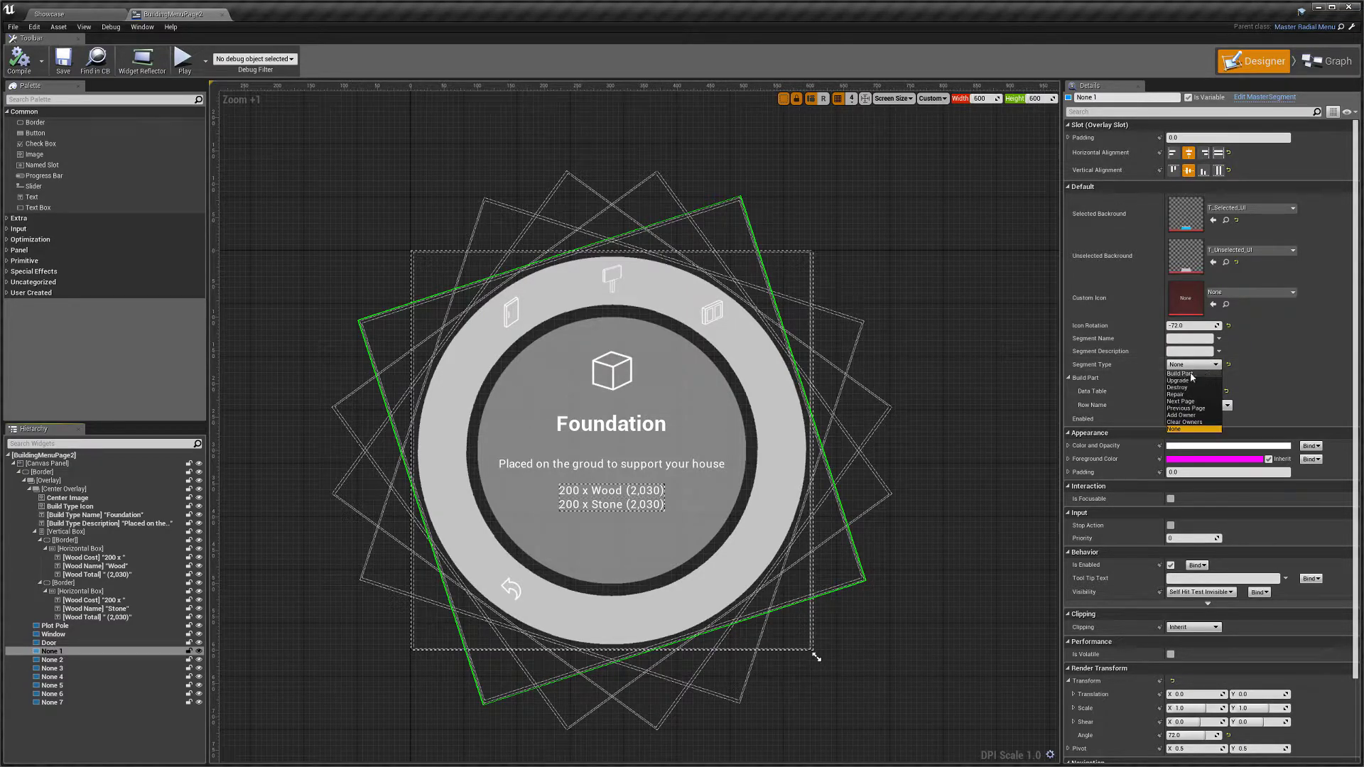
{"action": "left_click", "coordinate": [1215, 367]}
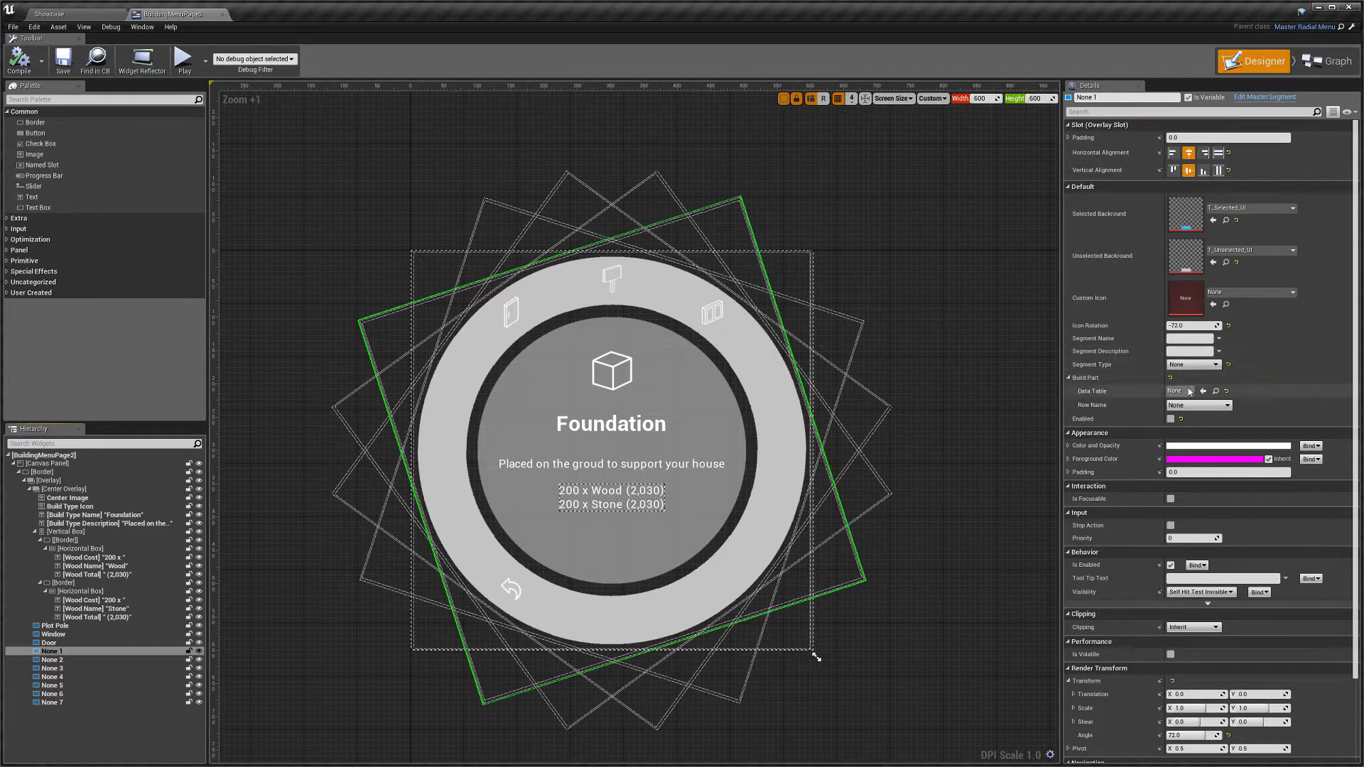
{"action": "left_click", "coordinate": [1200, 365]}
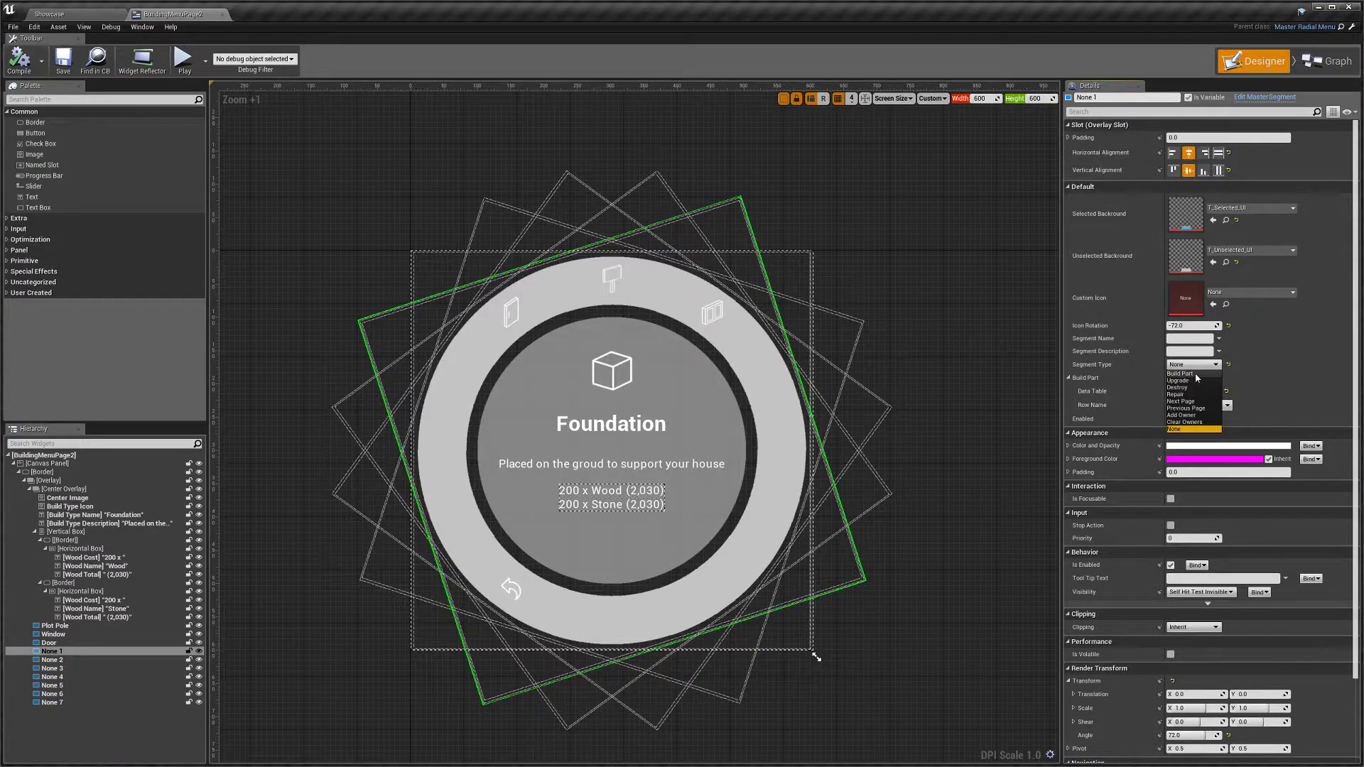
{"action": "left_click", "coordinate": [1197, 366]}
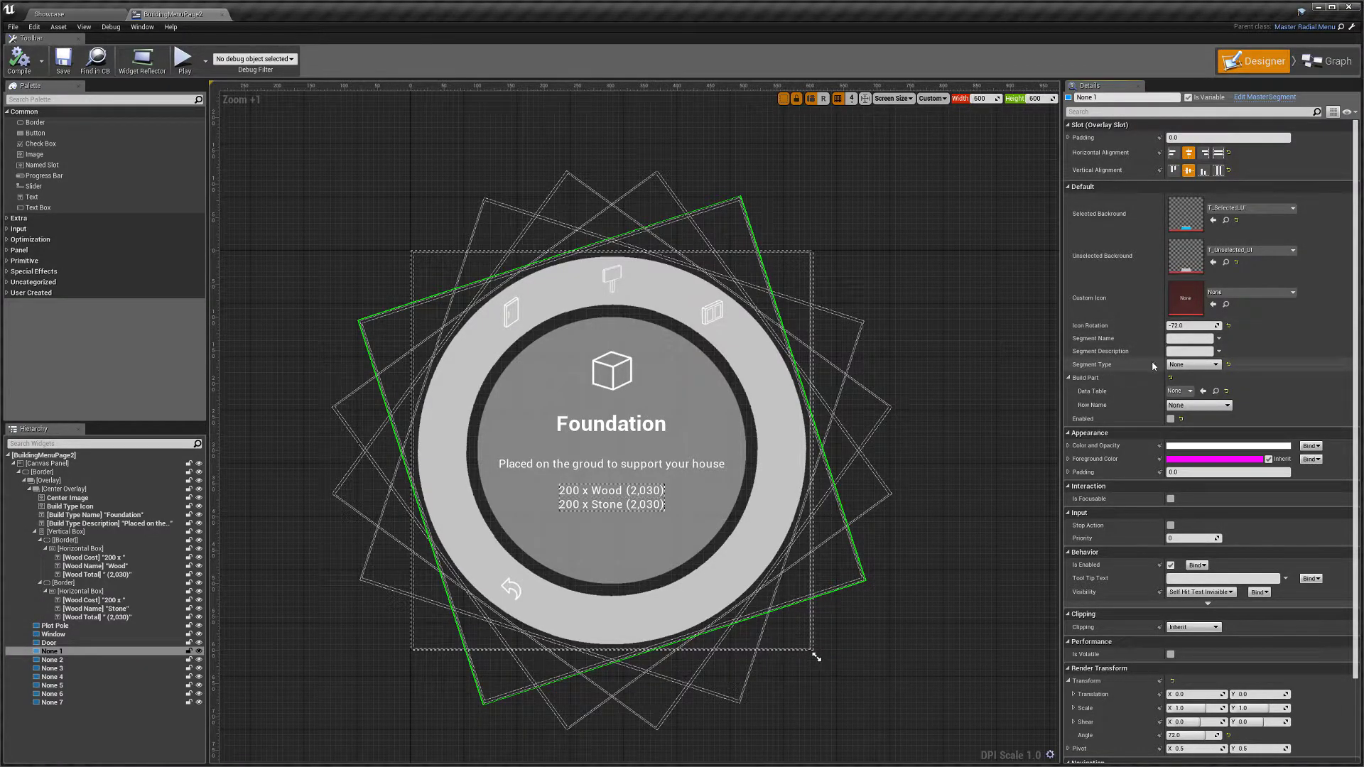
{"action": "left_click", "coordinate": [1193, 364]}
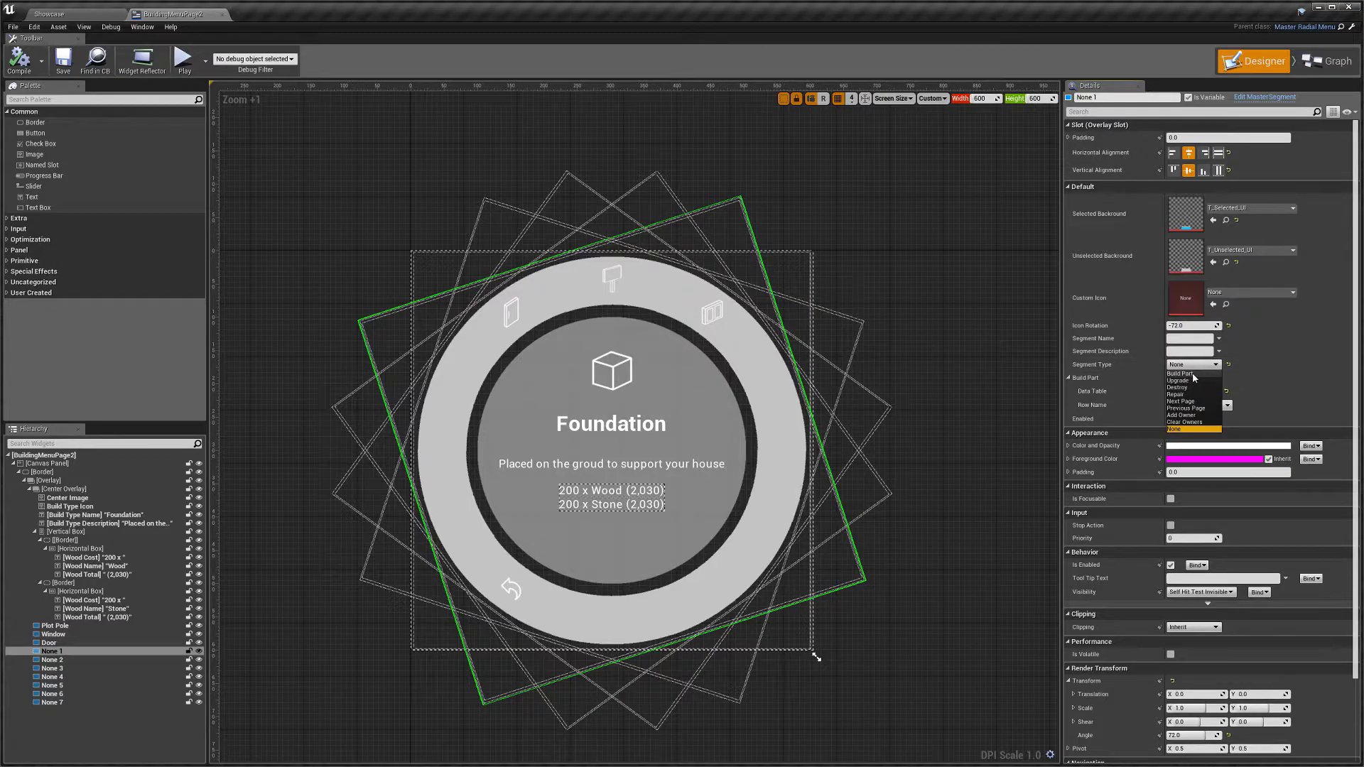
{"action": "left_click", "coordinate": [1192, 374]}
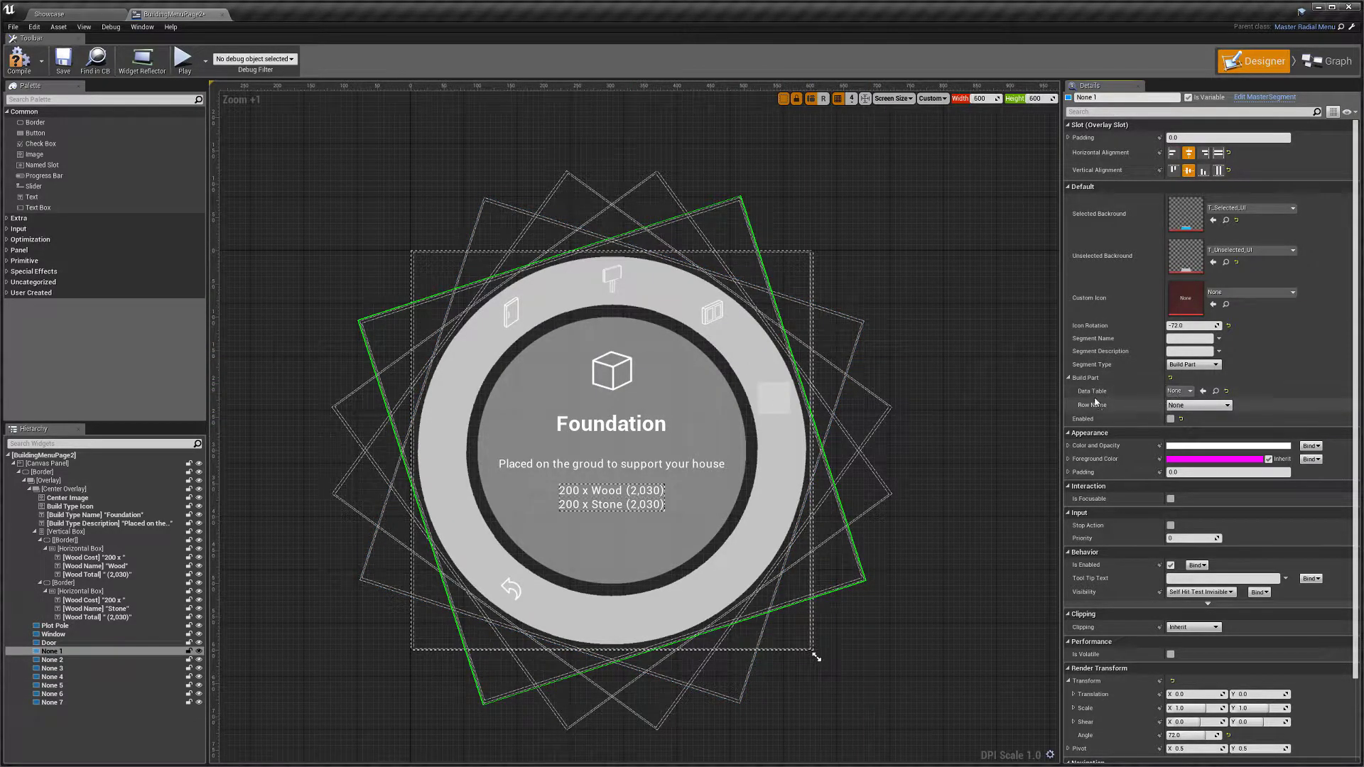
Step: Assign the BuildPartData table with row Foundation_Stone to None 1 and enable the segment, keeping Build Part as its type
{"action": "left_click", "coordinate": [1179, 391]}
{"action": "left_click", "coordinate": [1209, 497]}
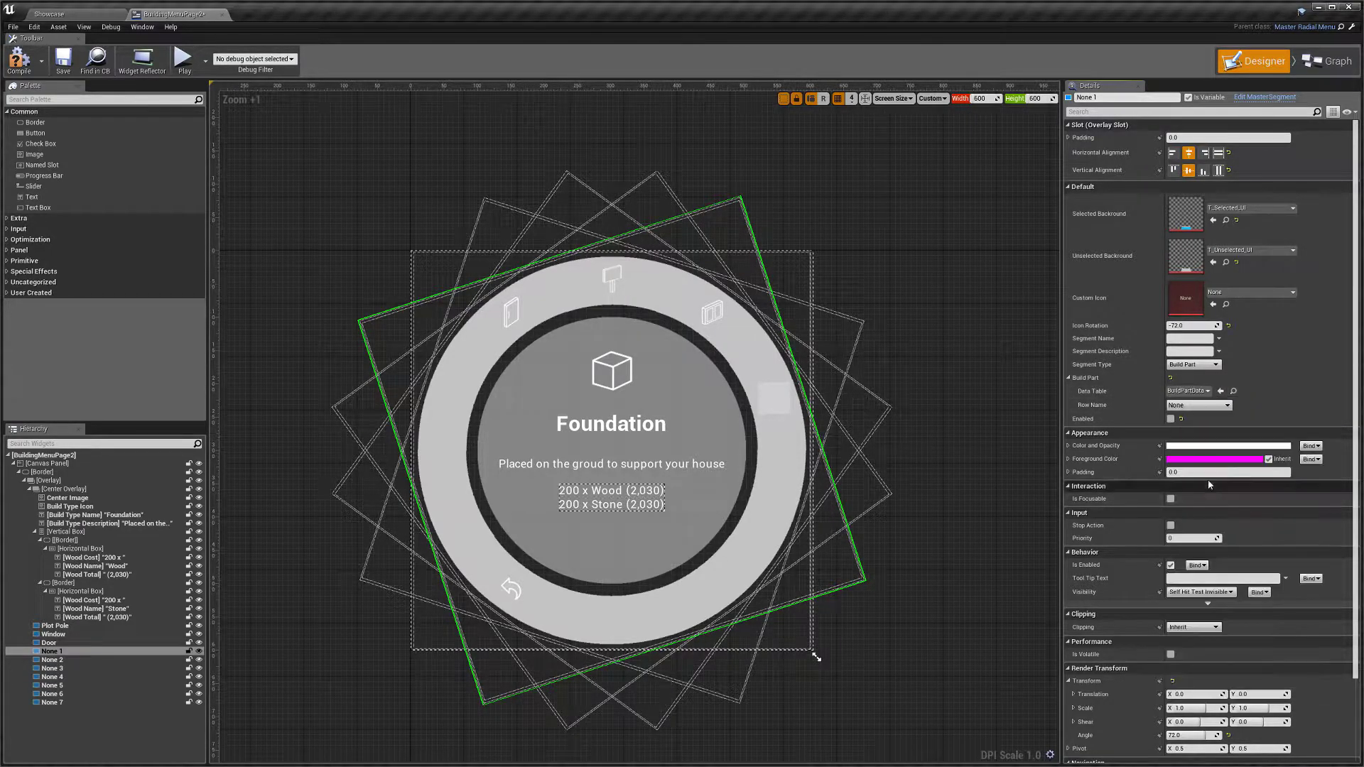
{"action": "left_click", "coordinate": [1201, 406]}
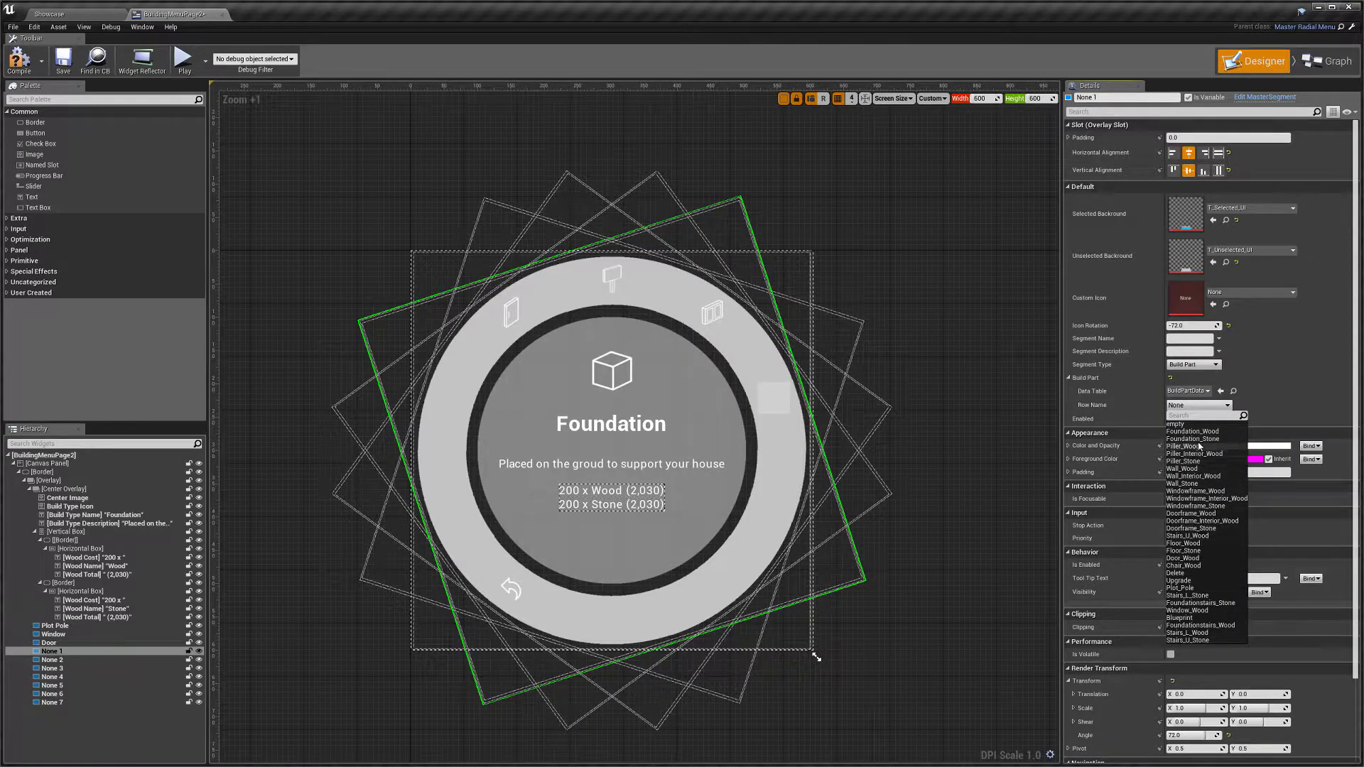
{"action": "left_click", "coordinate": [1200, 439]}
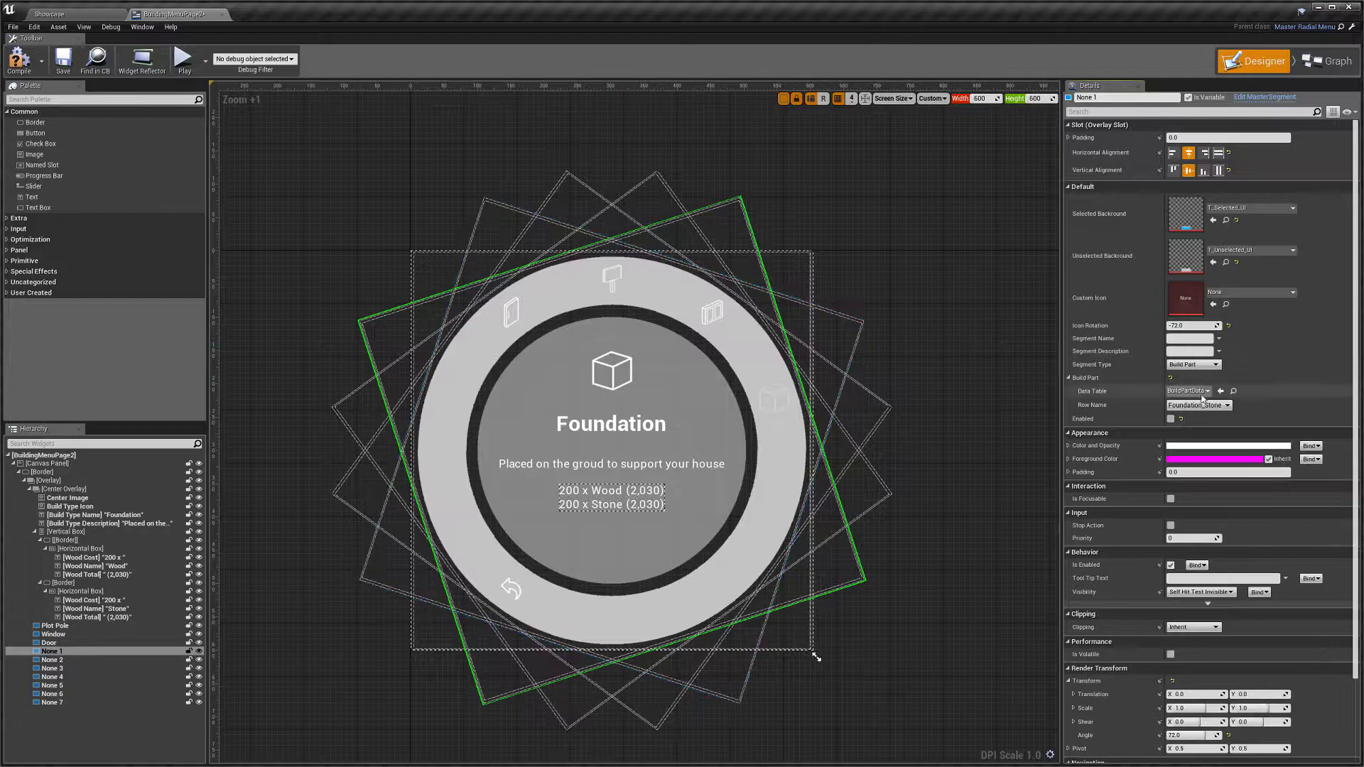
{"action": "left_click", "coordinate": [1170, 419]}
{"action": "left_click", "coordinate": [1184, 364]}
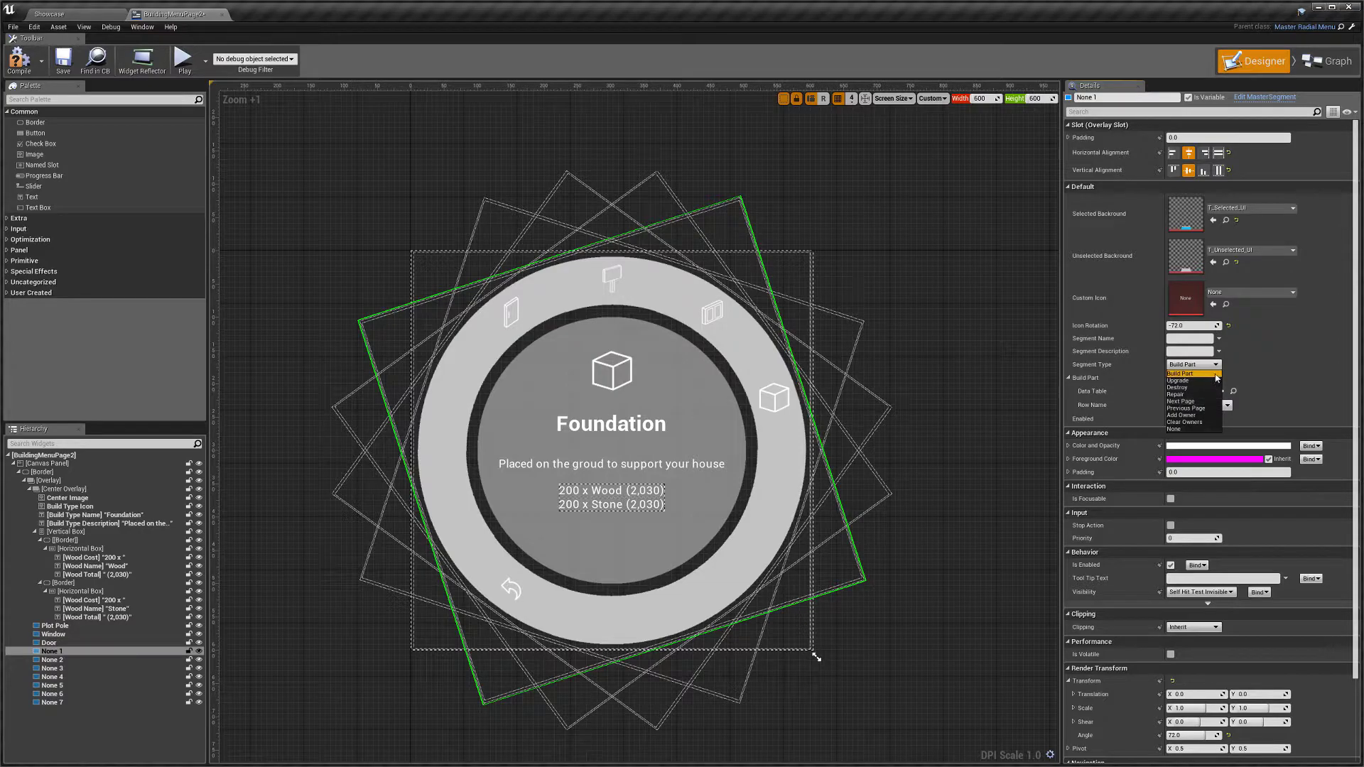
{"action": "left_click", "coordinate": [1193, 374]}
Step: Set the None 7 segment's type to Next Page, enable it, and toggle its editor visibility
{"action": "left_click", "coordinate": [509, 587]}
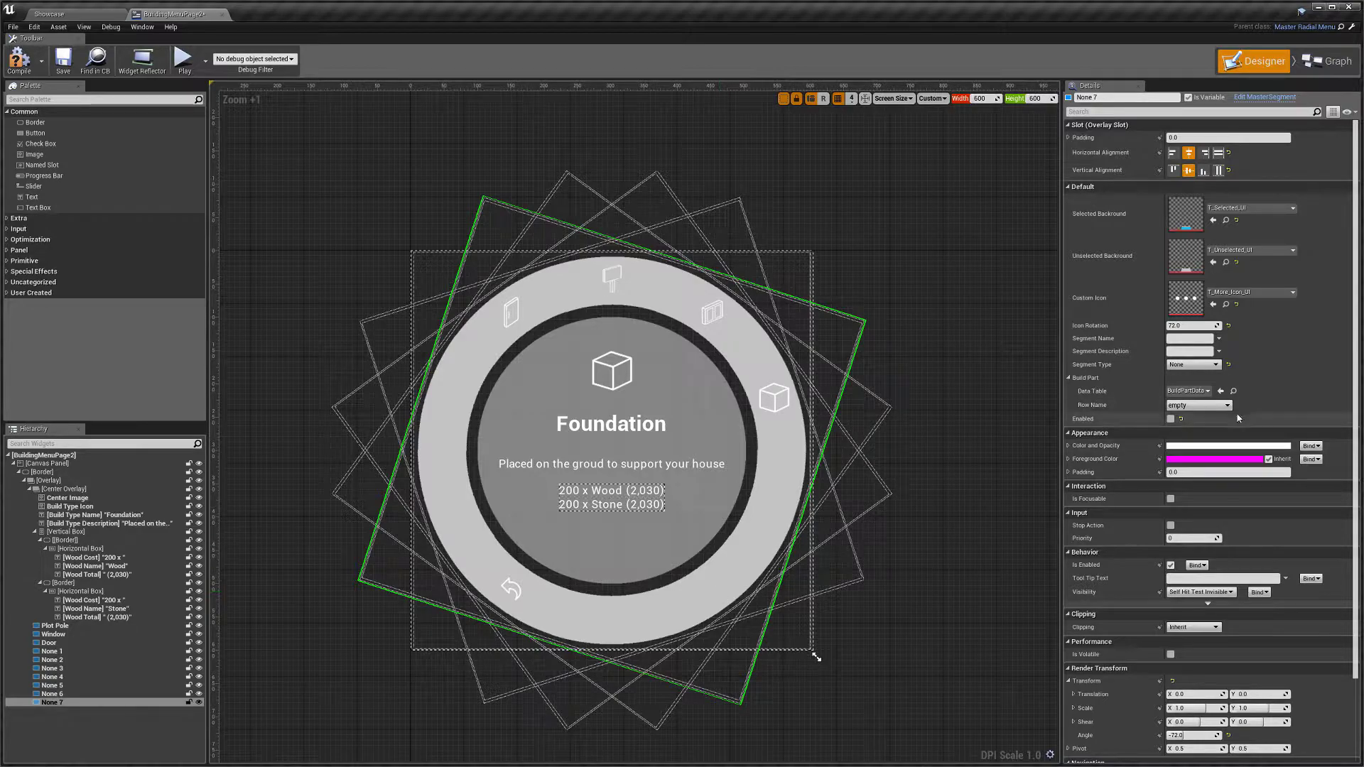
{"action": "left_click", "coordinate": [1216, 367]}
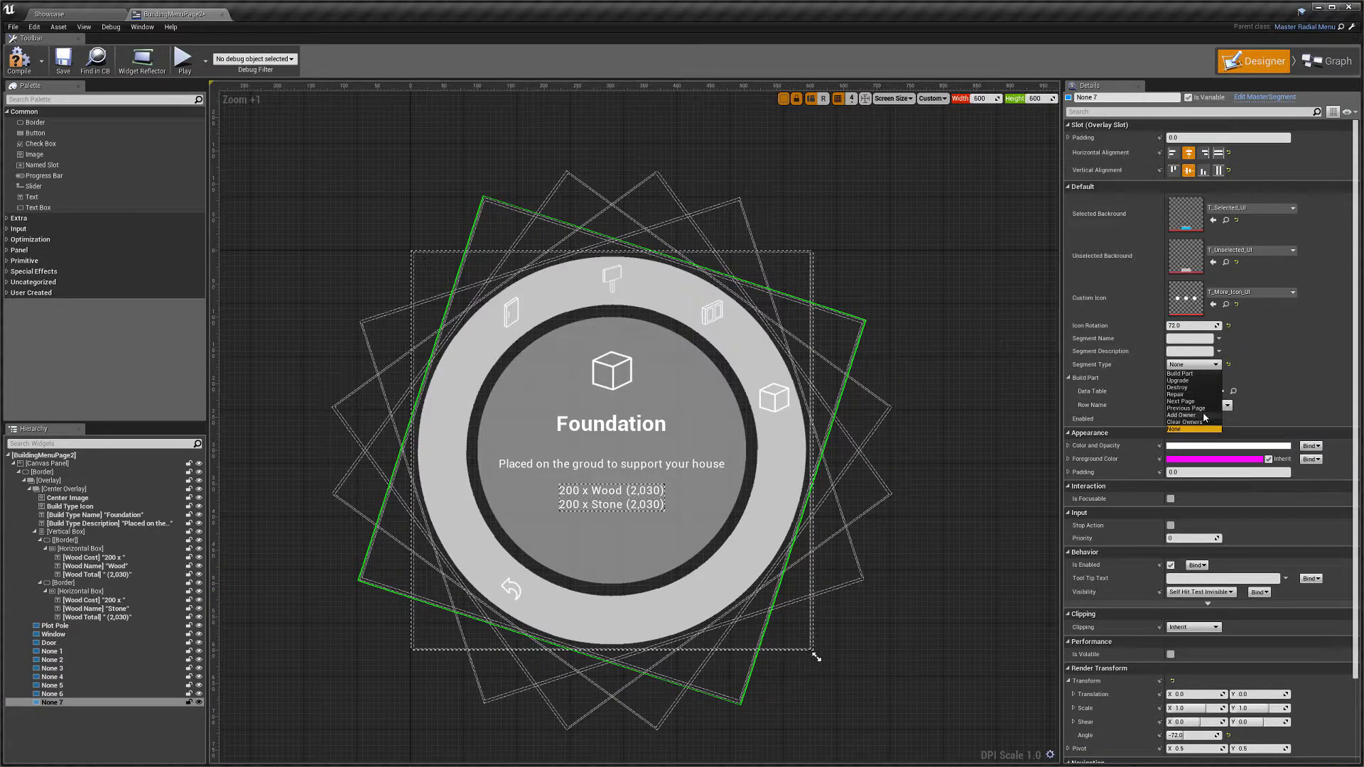
{"action": "left_click", "coordinate": [1204, 402]}
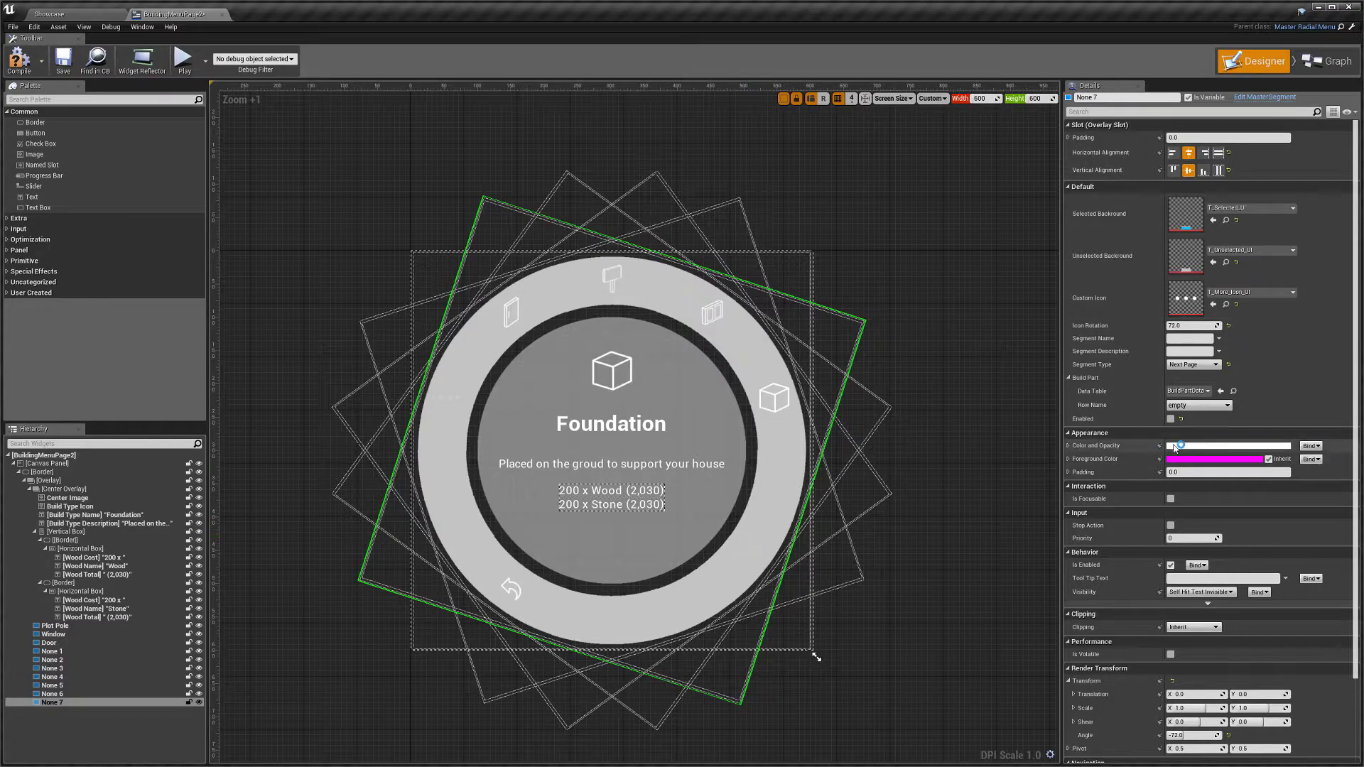
{"action": "left_click", "coordinate": [1171, 419]}
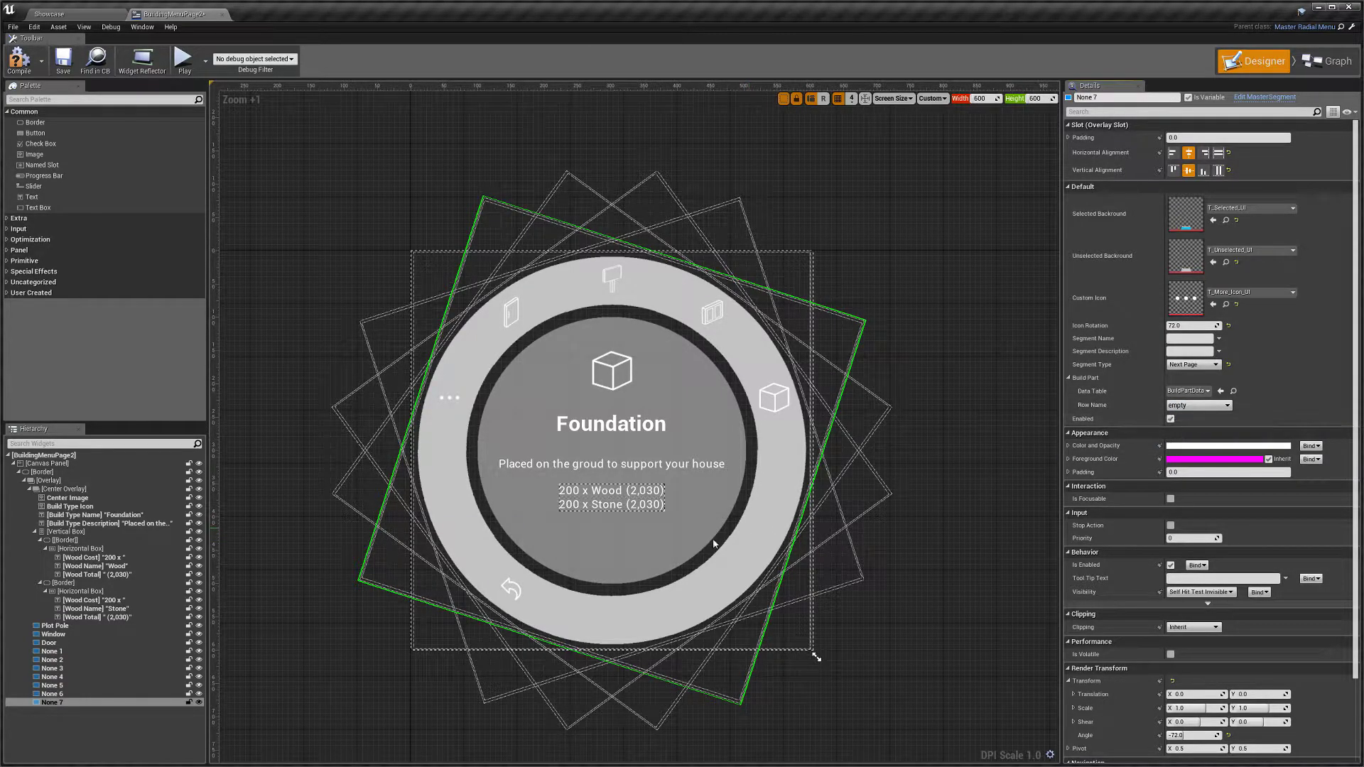
{"action": "left_click", "coordinate": [199, 703]}
{"action": "left_click", "coordinate": [199, 703]}
Step: Open the class defaults in the widget's graph and review the menu classes available for Next Menu
{"action": "left_click", "coordinate": [1314, 62]}
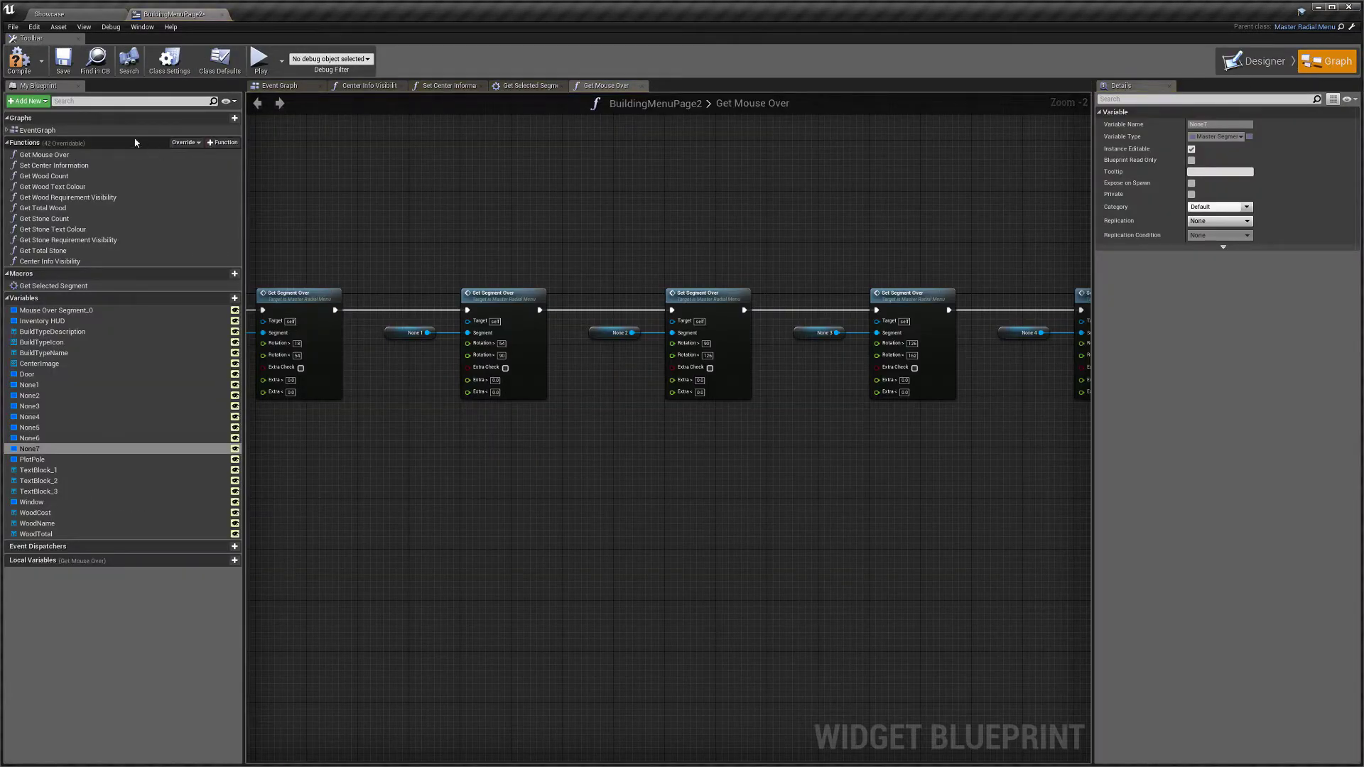
{"action": "left_click", "coordinate": [220, 61]}
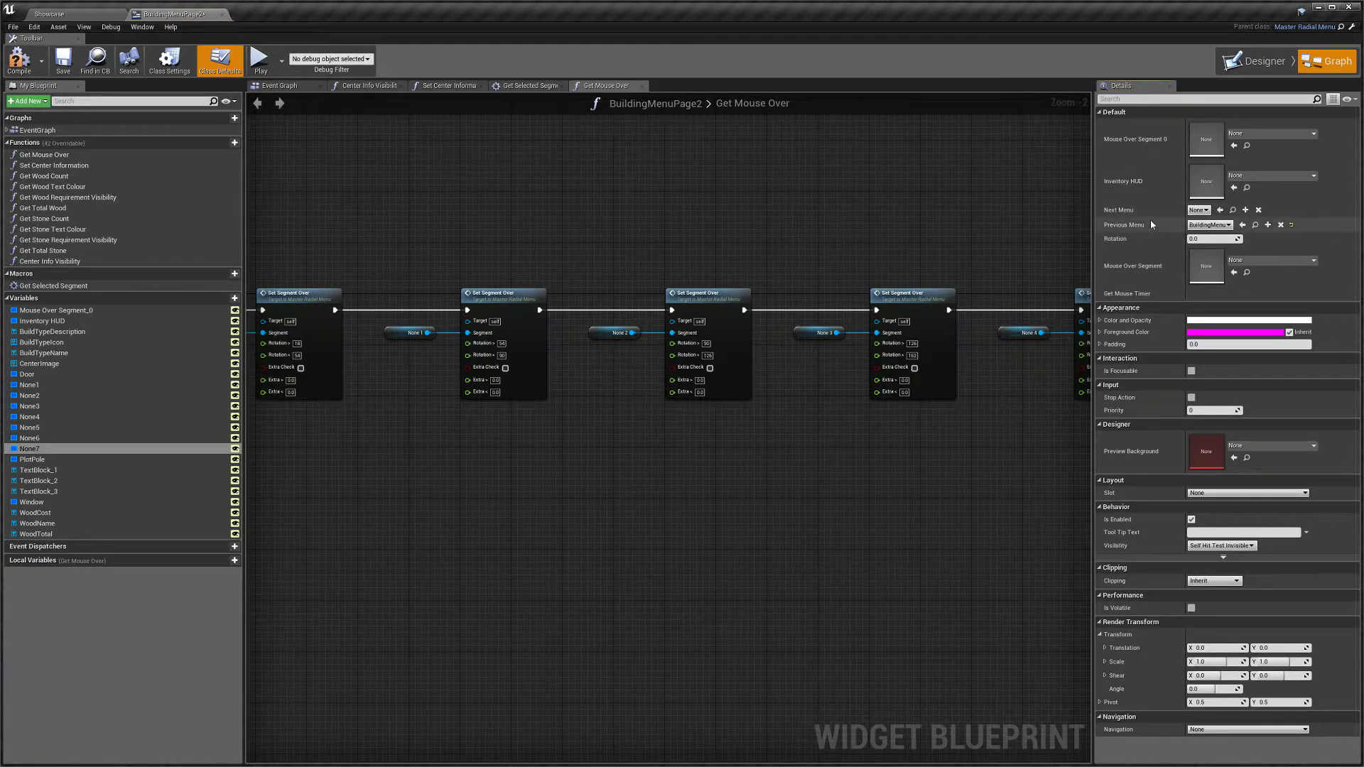
{"action": "left_click", "coordinate": [1198, 209]}
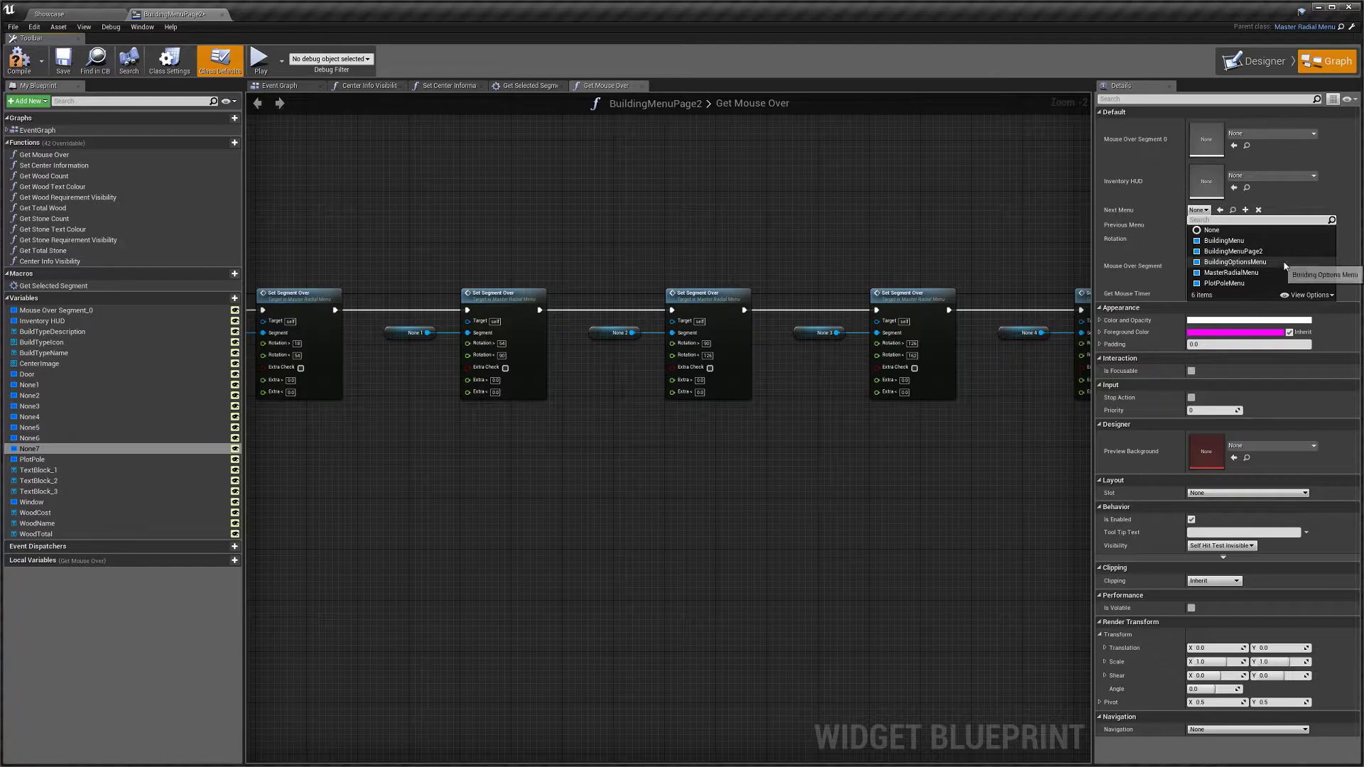
{"action": "left_click", "coordinate": [1223, 240]}
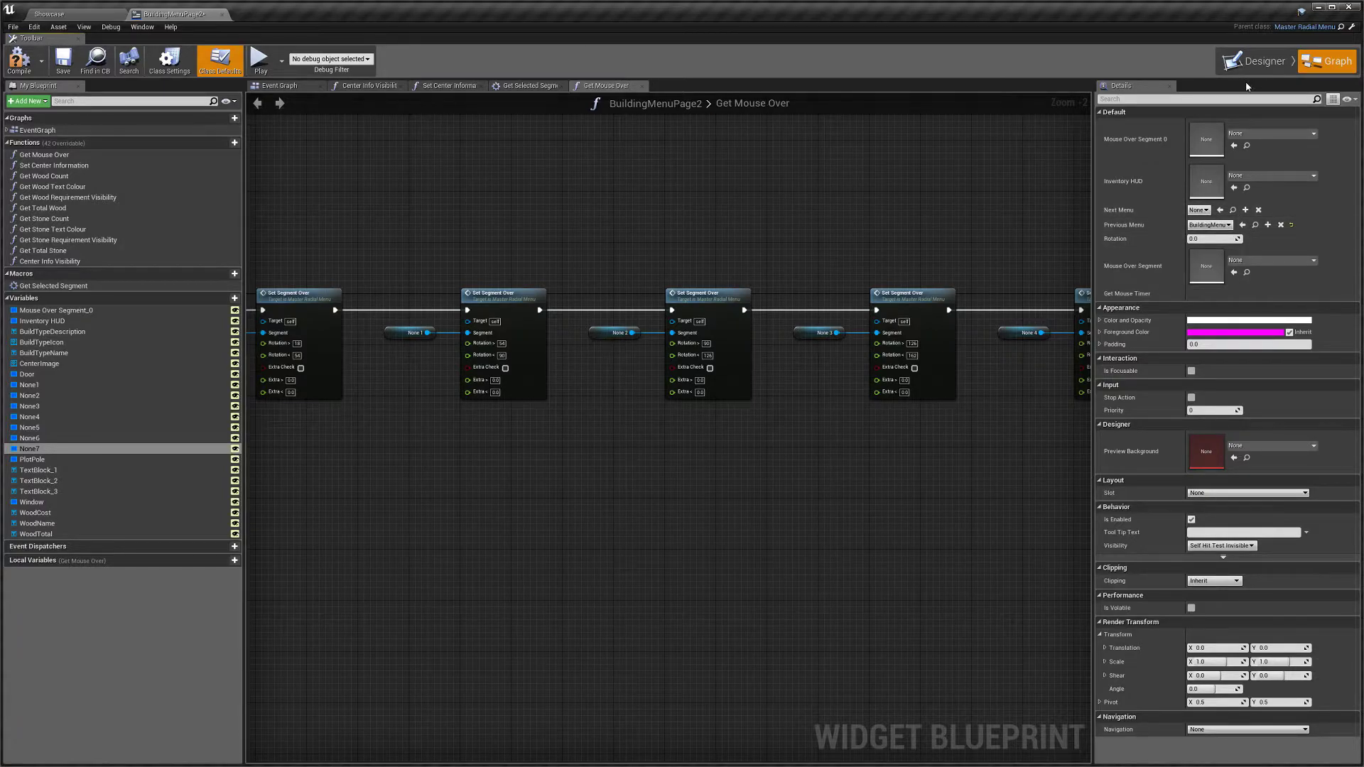
Step: Return to the widget's design view, set the None 7 segment's type back to None, disable it and deselect it
{"action": "left_click", "coordinate": [1256, 62]}
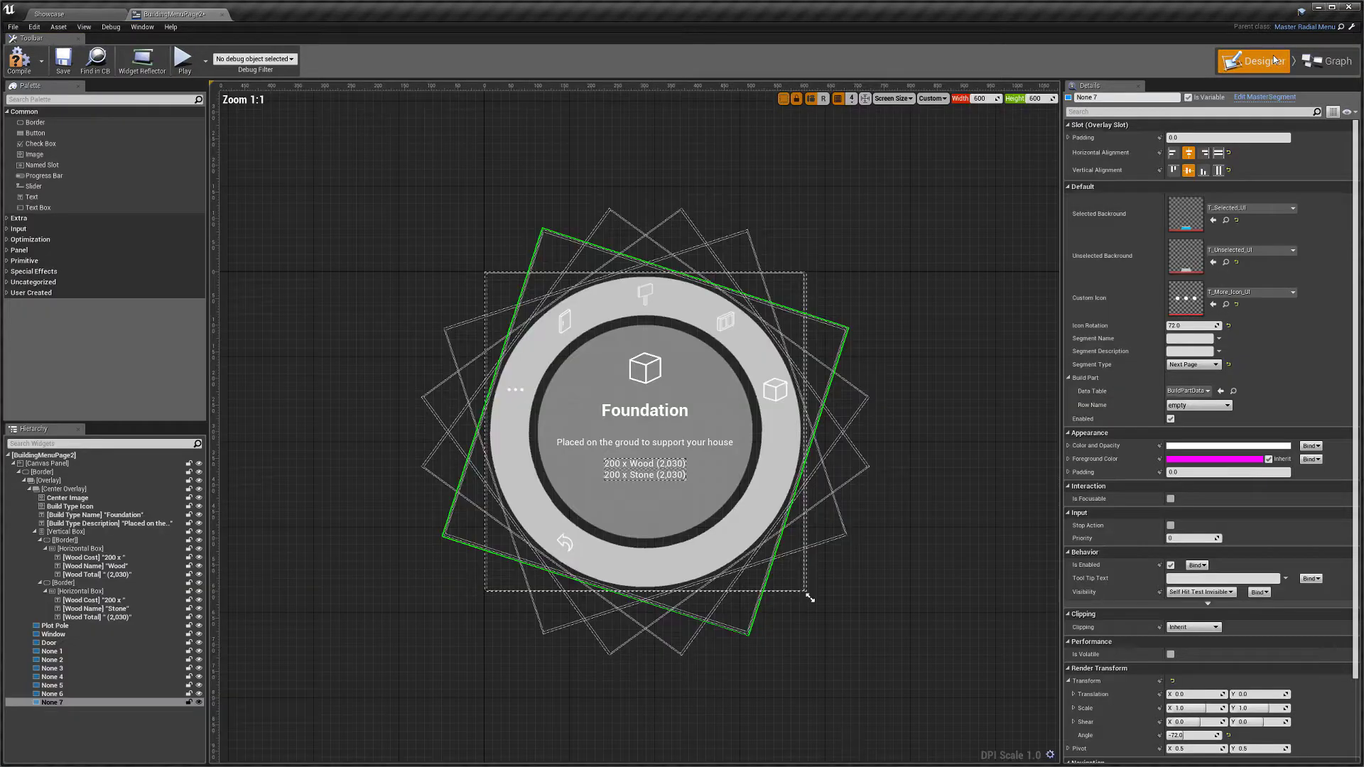
{"action": "left_click", "coordinate": [1202, 364]}
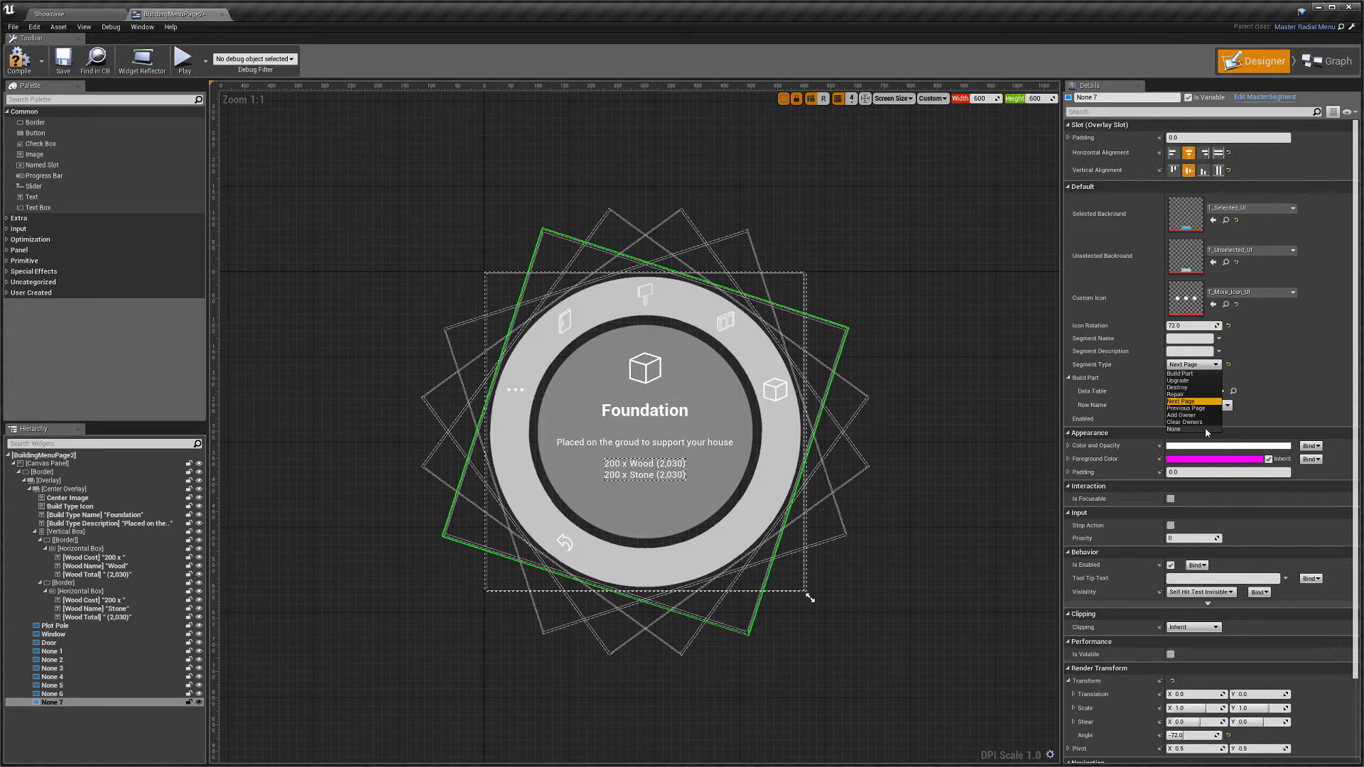
{"action": "left_click", "coordinate": [1205, 428]}
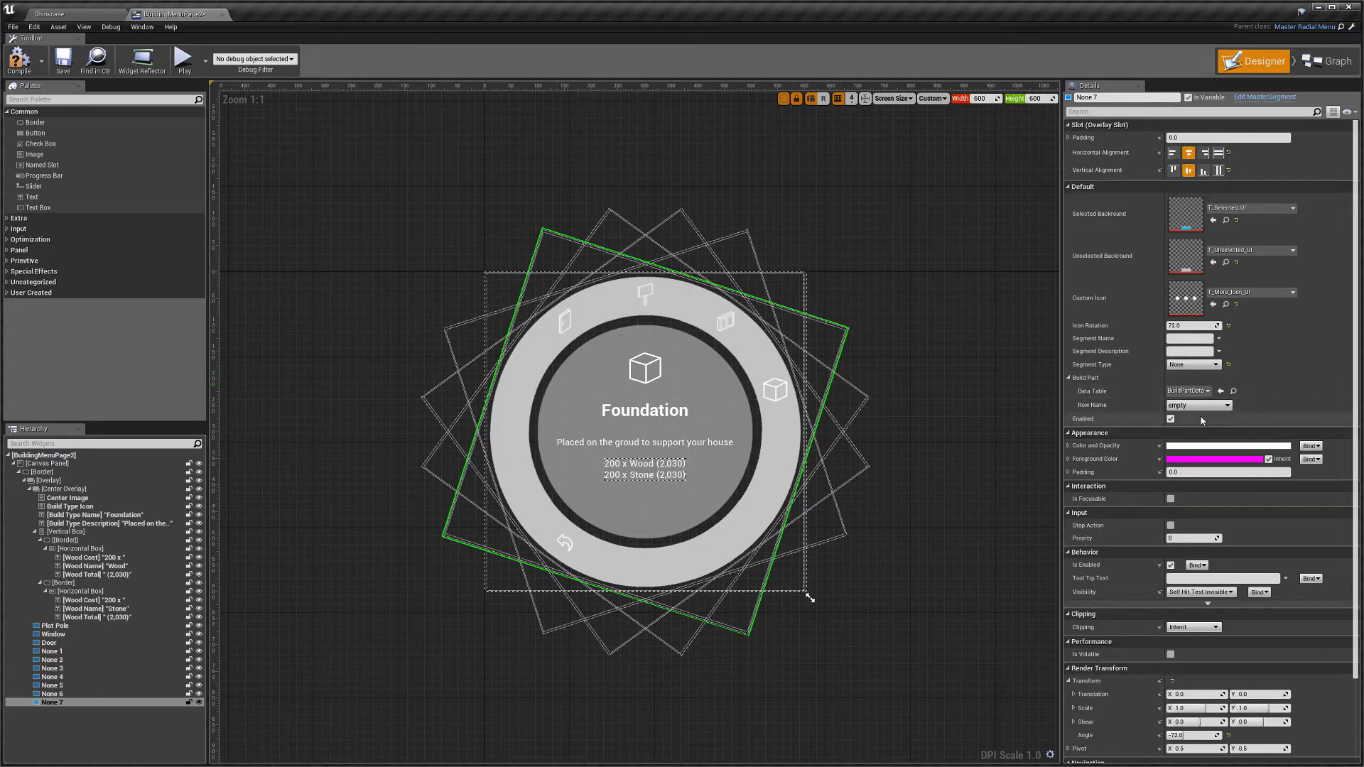
{"action": "left_click", "coordinate": [1171, 419]}
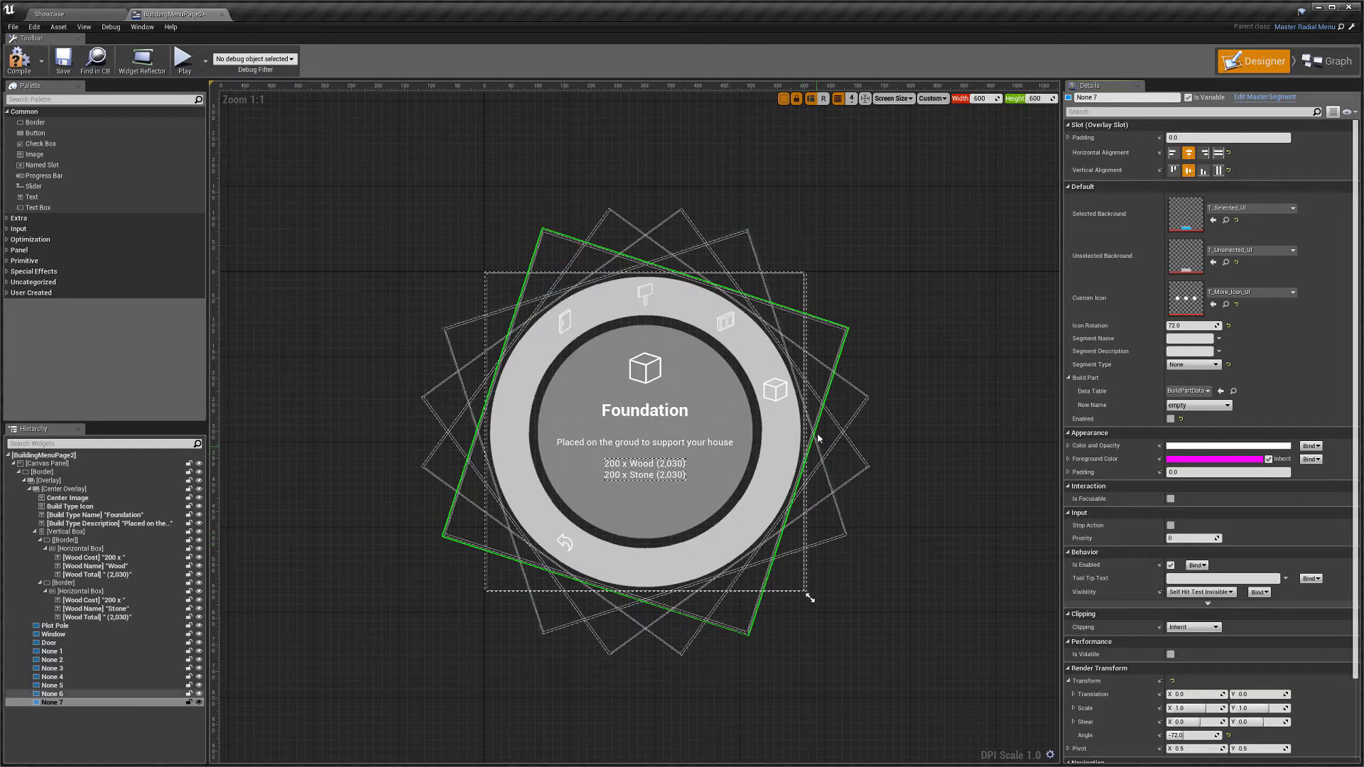
{"action": "left_click", "coordinate": [806, 228]}
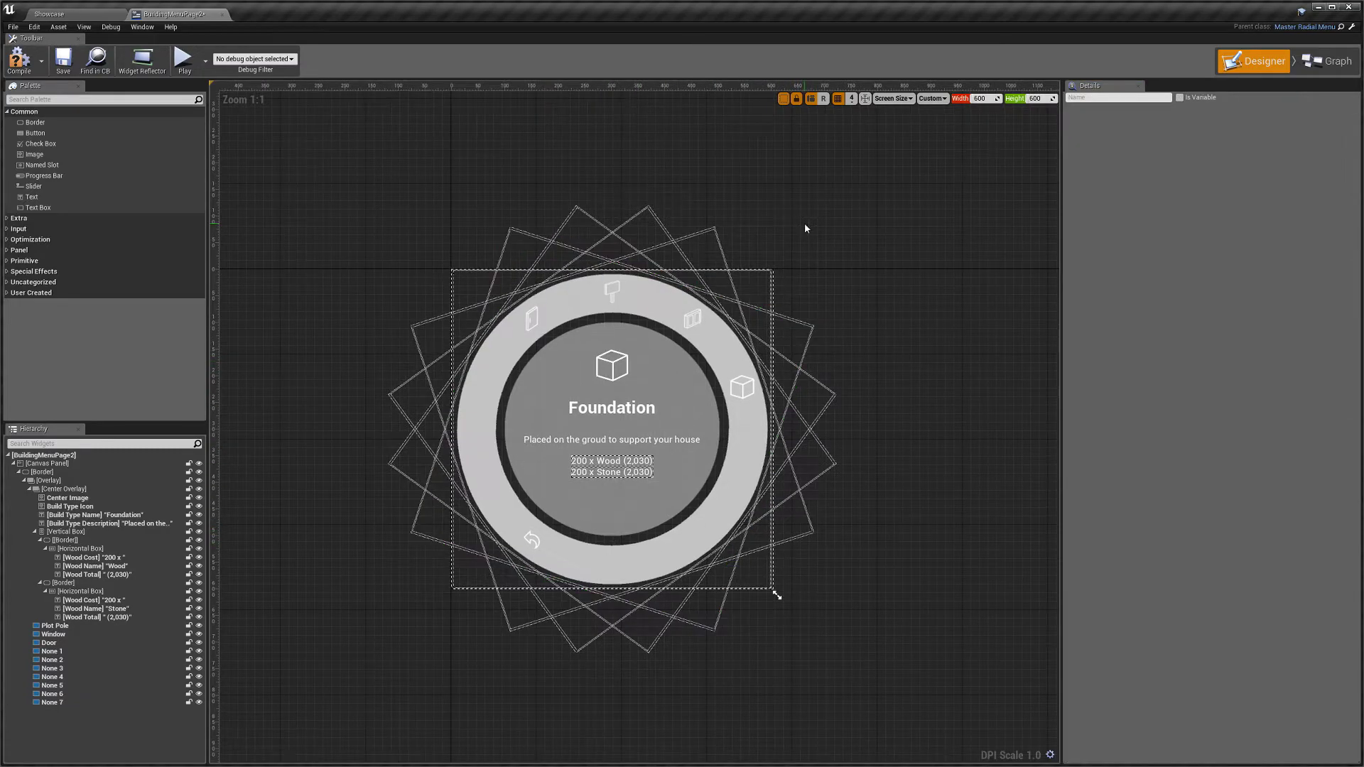
Step: Return to the Showcase level and open the BuildObjects folder inside BuildingBlueprints
{"action": "left_click", "coordinate": [74, 13]}
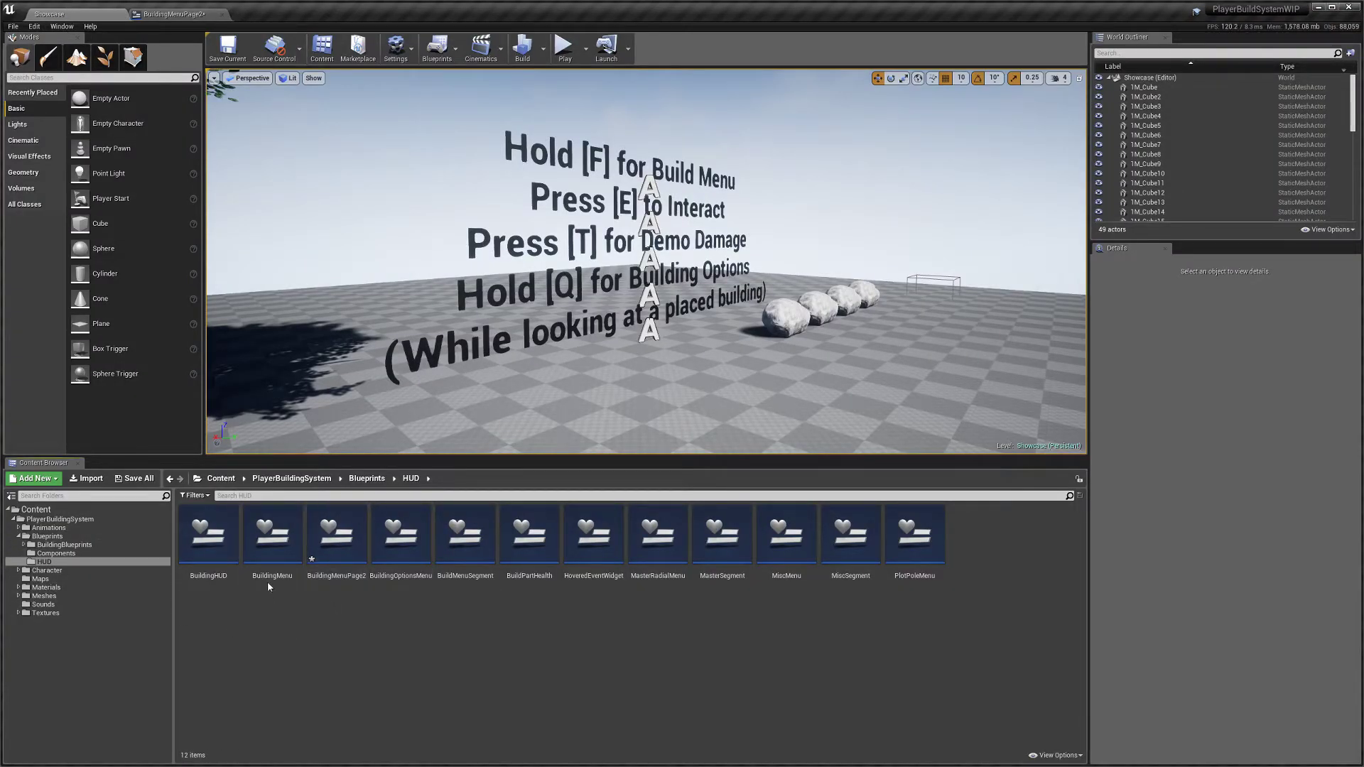
{"action": "left_click", "coordinate": [107, 545]}
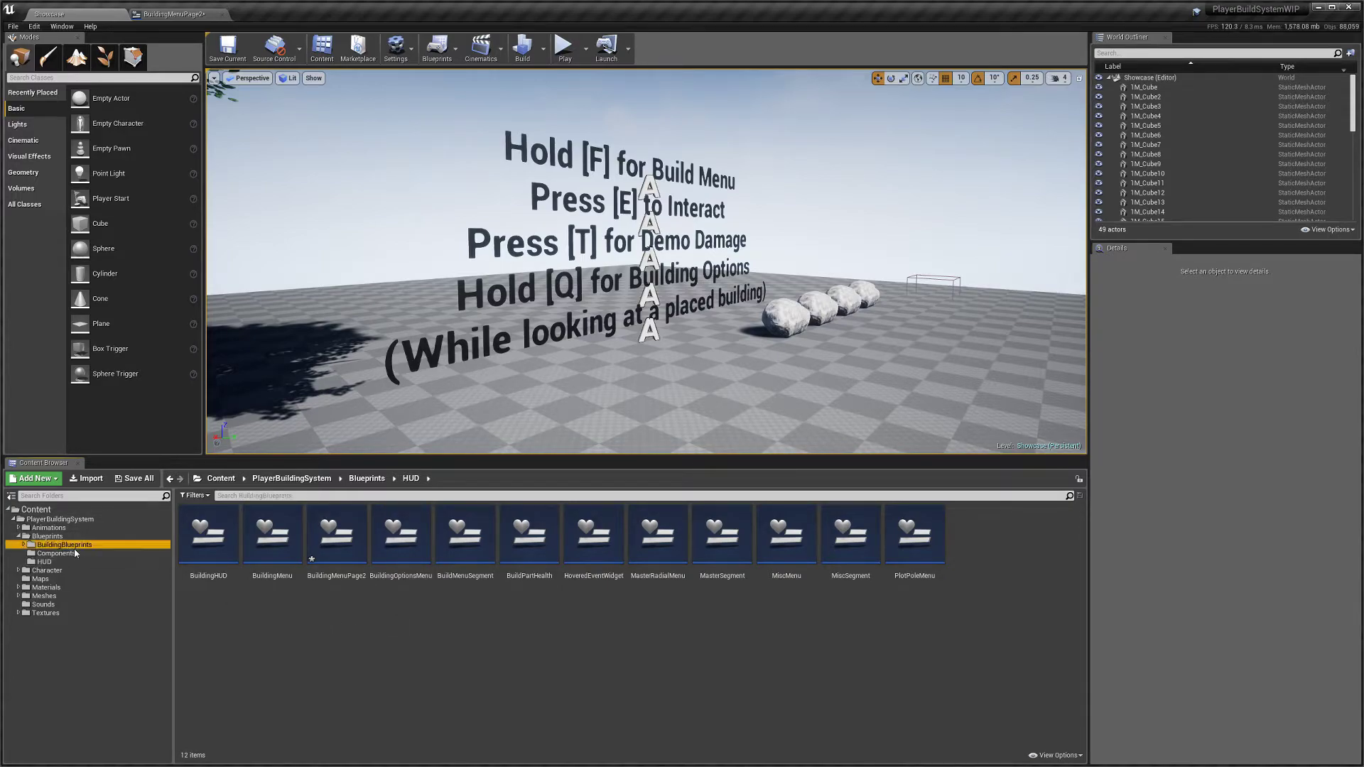
{"action": "left_click", "coordinate": [352, 684]}
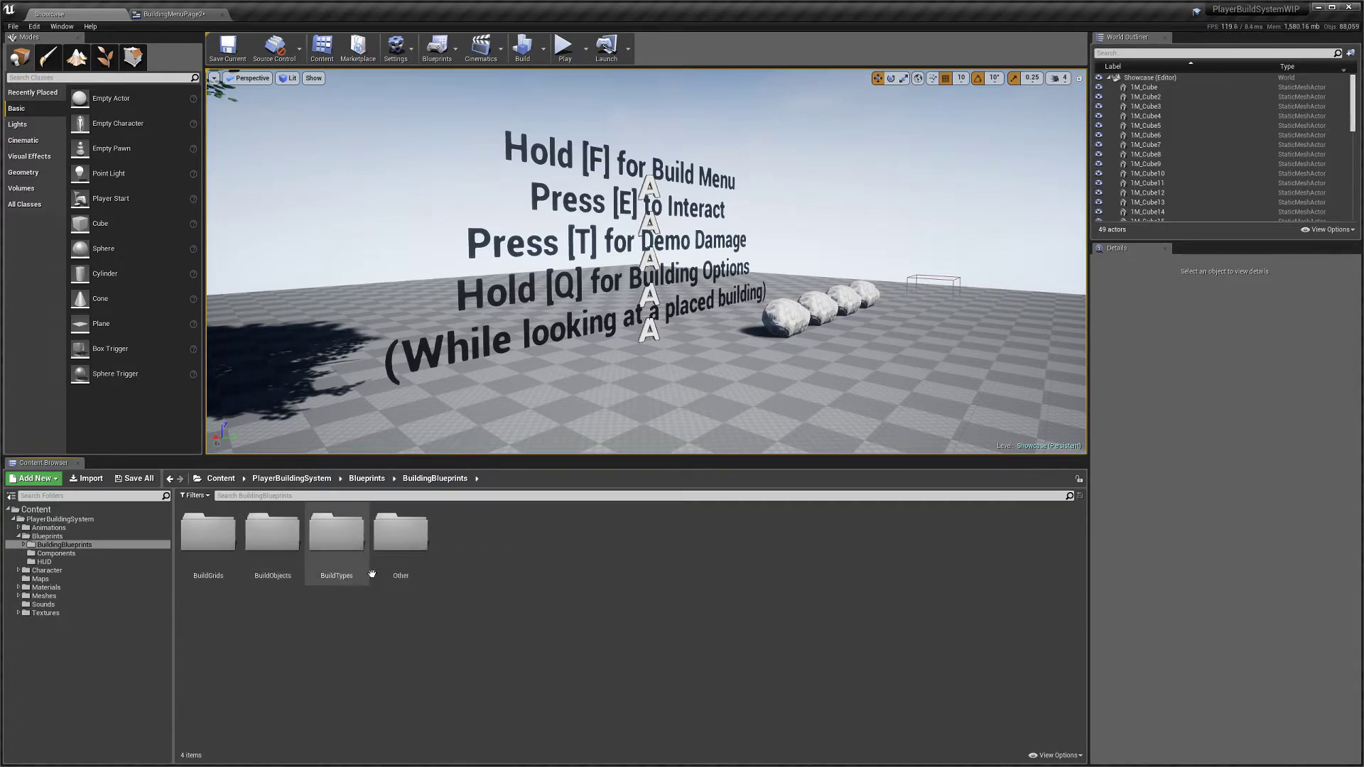
{"action": "double_click", "coordinate": [288, 543]}
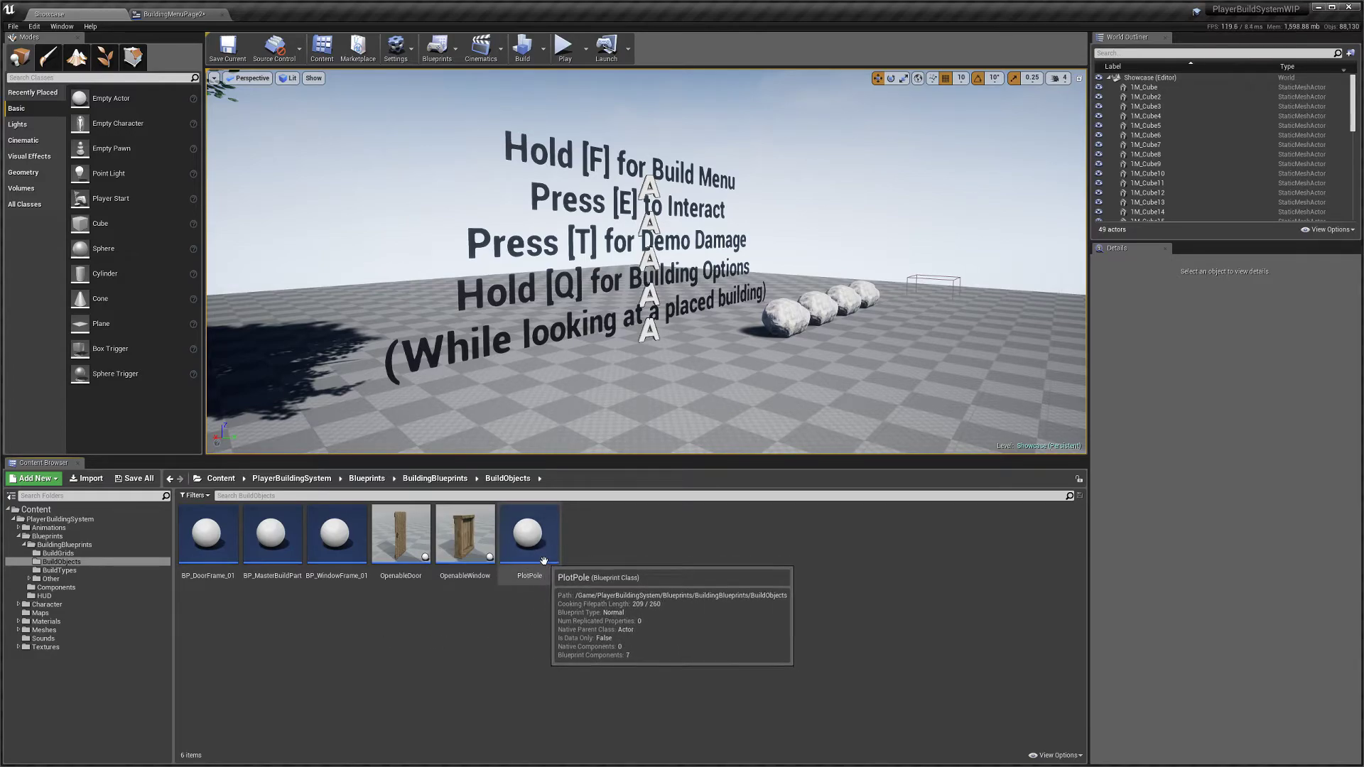
Step: Open the PlotPole blueprint and expand its Option Menu 1 and Option Menu 2 settings in the class defaults
{"action": "double_click", "coordinate": [529, 537]}
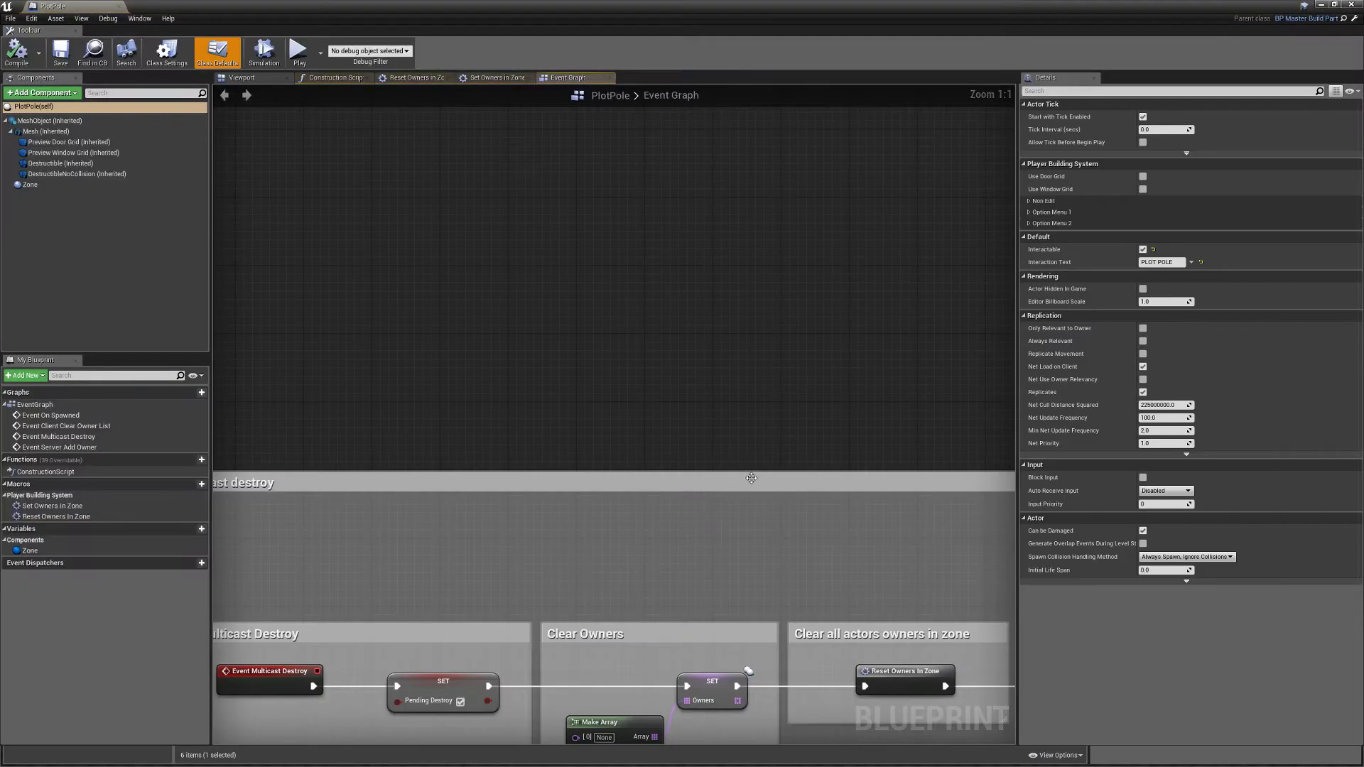
{"action": "right_click_drag", "start_coordinate": [771, 349], "coordinate": [760, 355]}
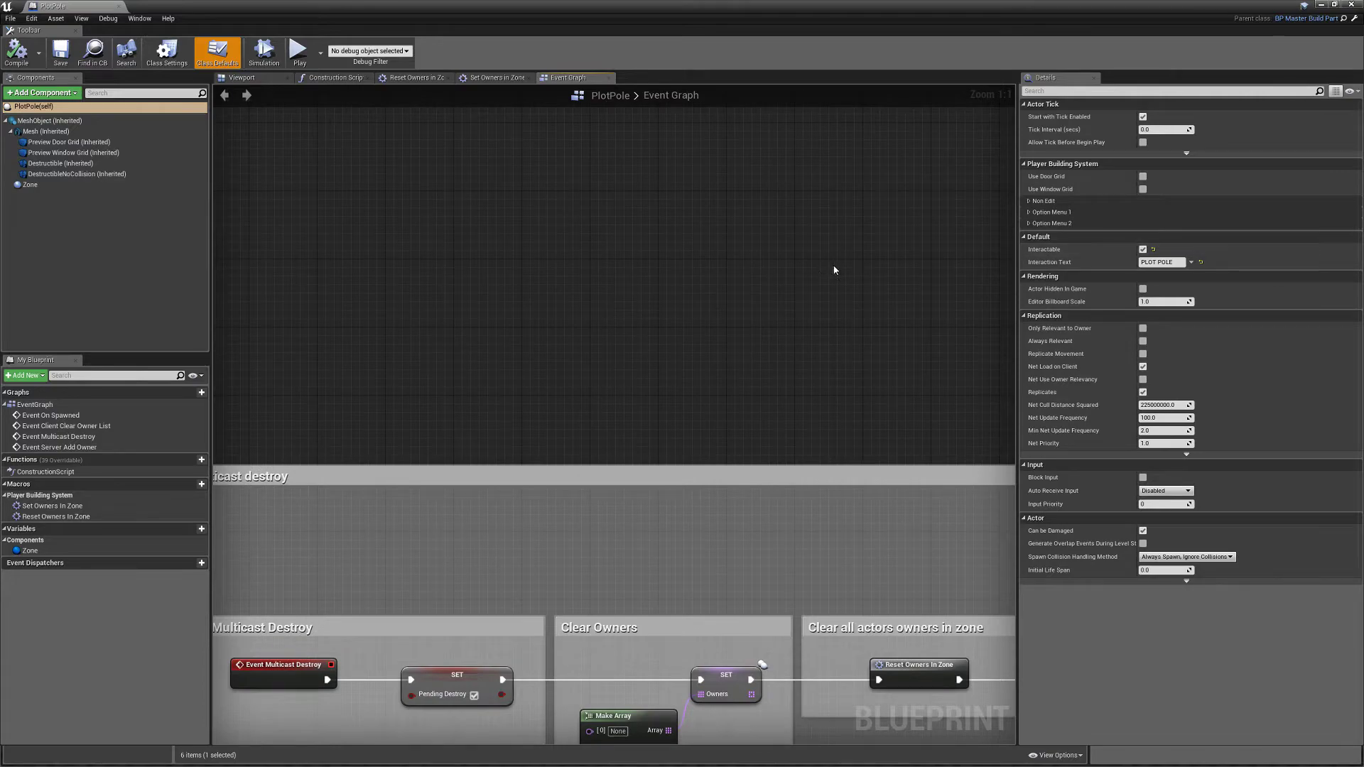
{"action": "left_click", "coordinate": [1030, 213]}
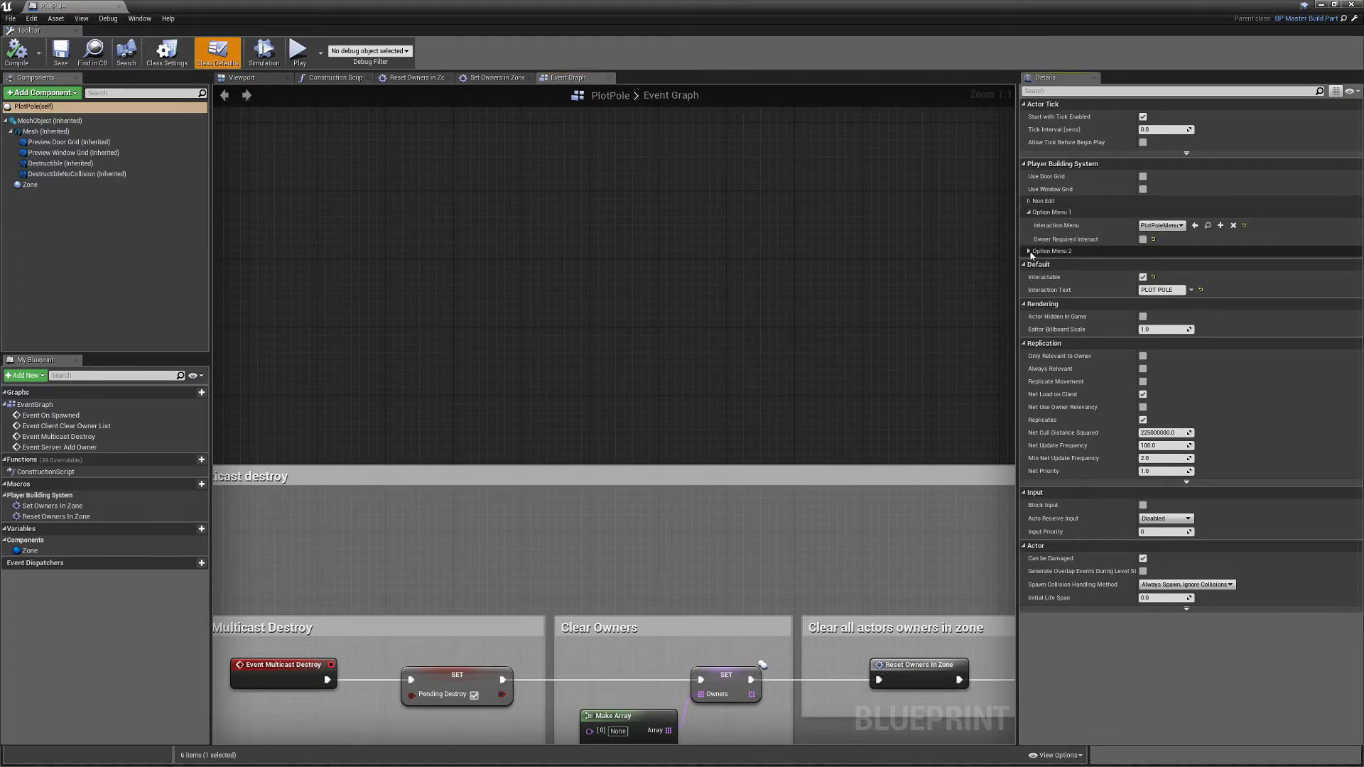
{"action": "left_click", "coordinate": [1029, 252]}
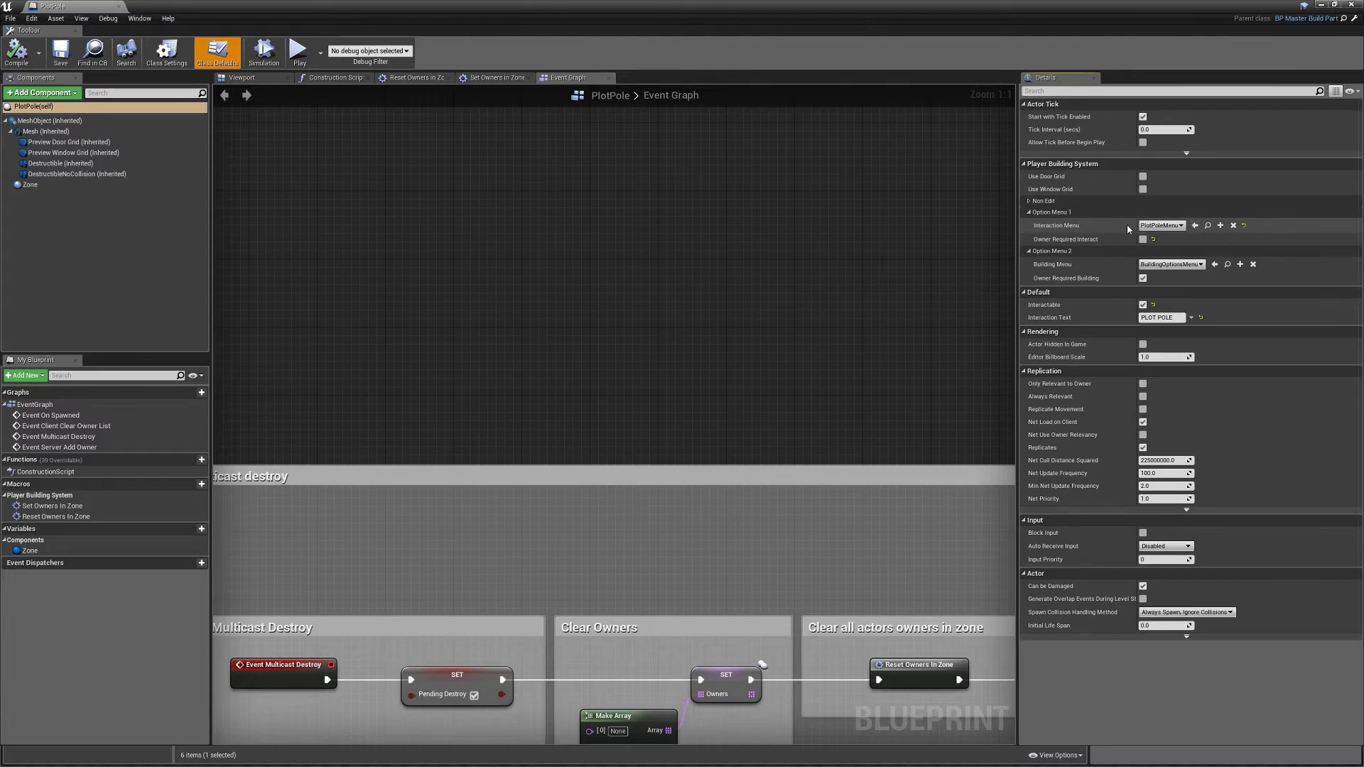
Step: Review the menu classes available for PlotPole's Interaction Menu, keep the current choice, and view more of the event graph
{"action": "left_click", "coordinate": [1164, 225]}
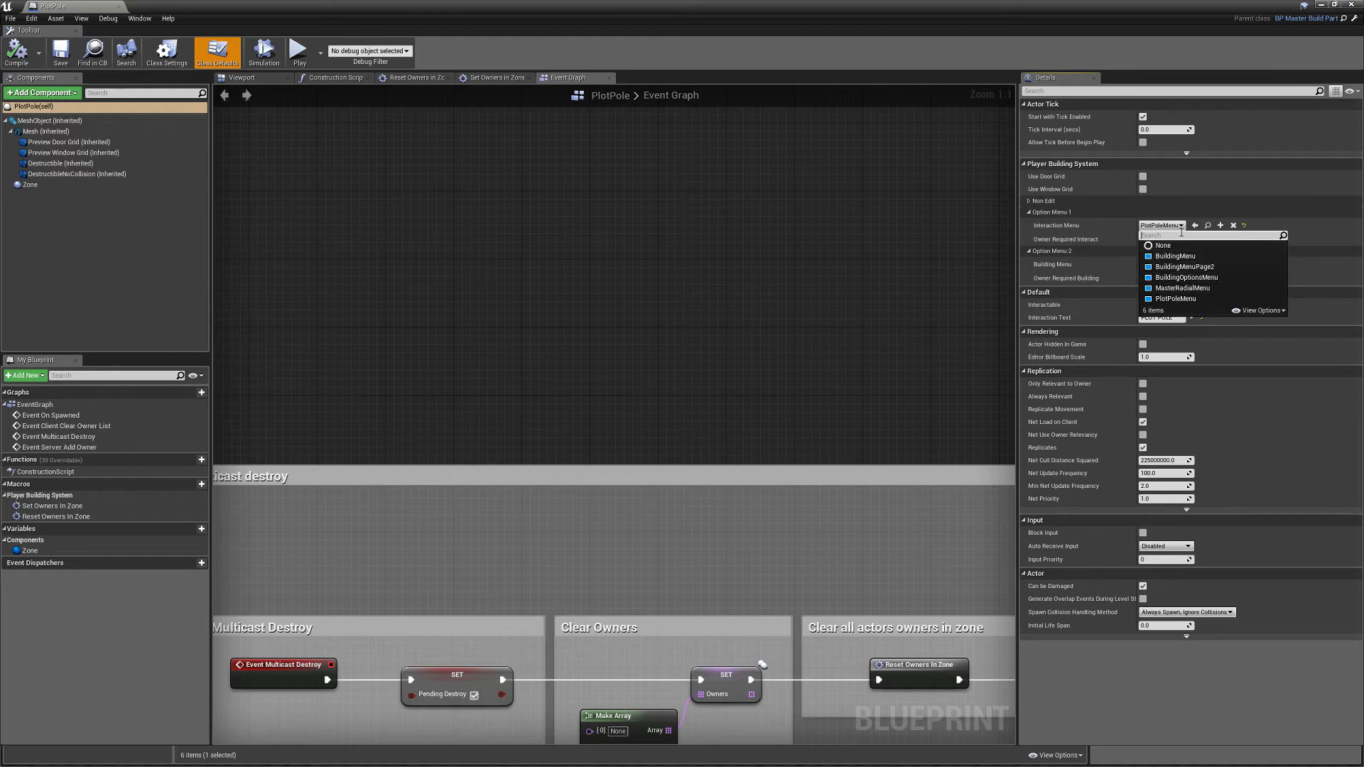
{"action": "left_click", "coordinate": [1172, 225]}
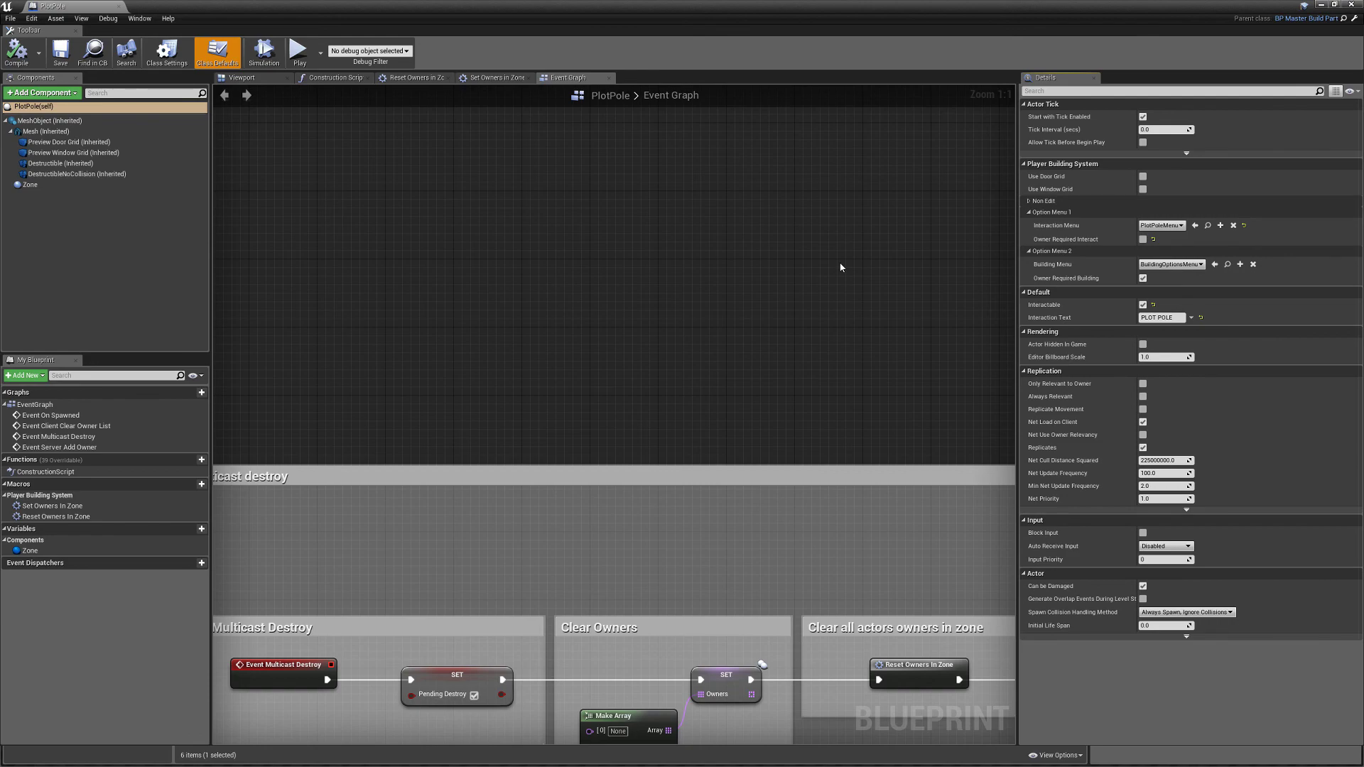
{"action": "scroll", "coordinate": [660, 280], "scroll_direction": "down", "scroll_amount": 3}
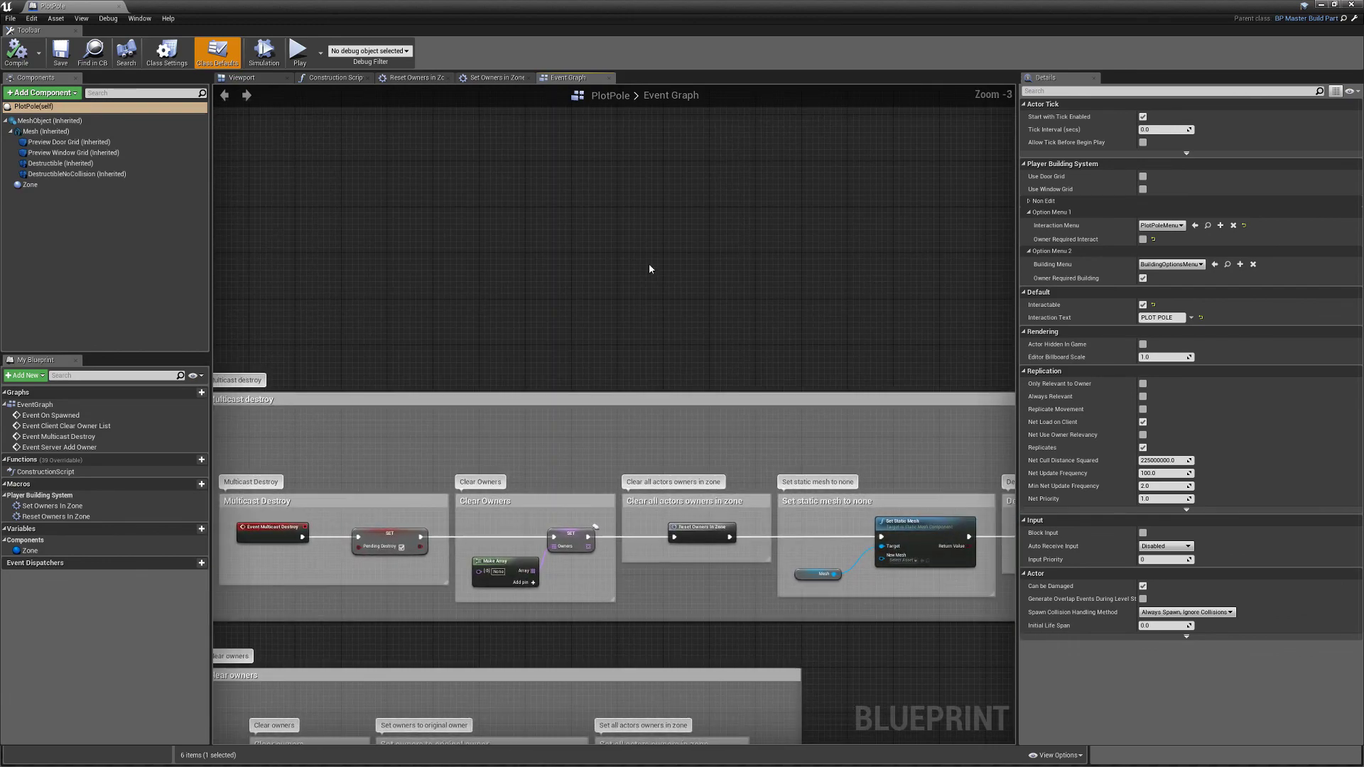